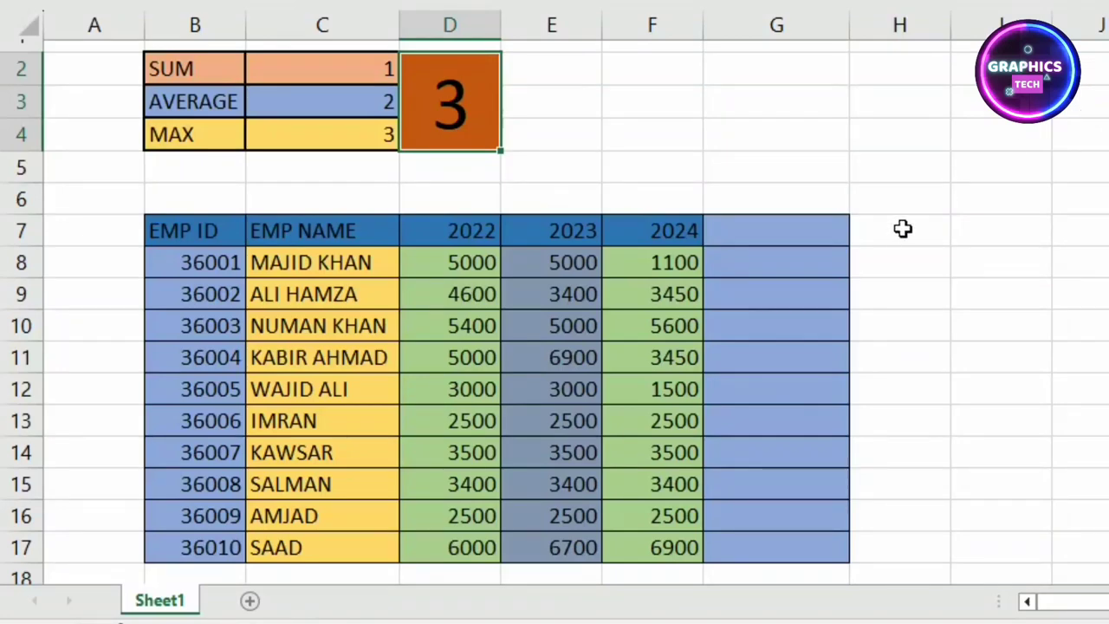
In G7, start an IF formula testing D2=1 that returns the B2 label.
click(766, 240)
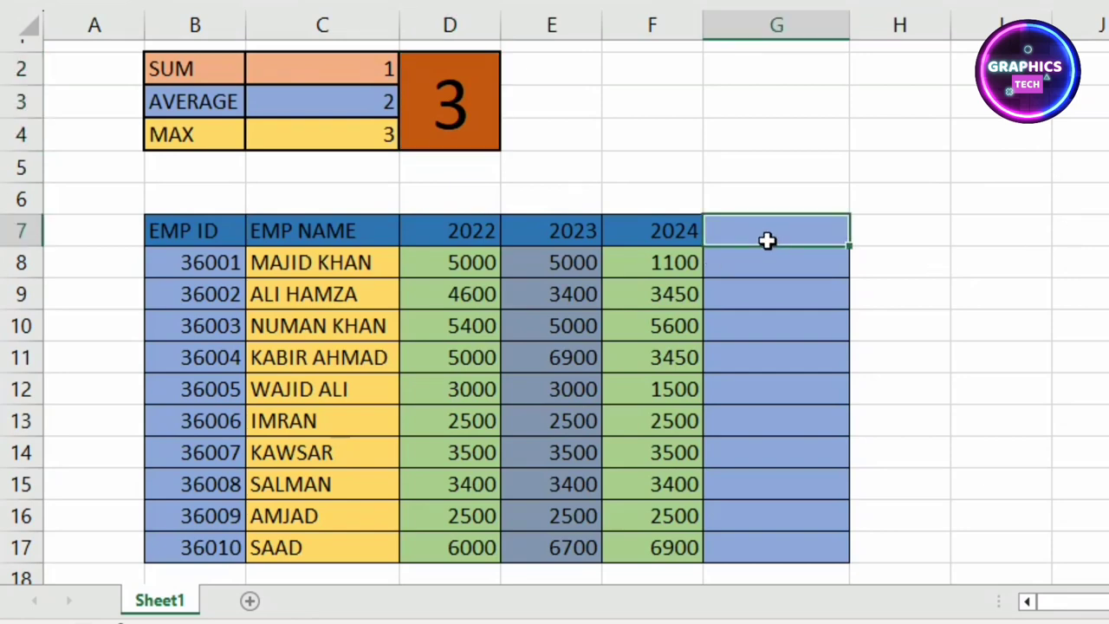
click(915, 235)
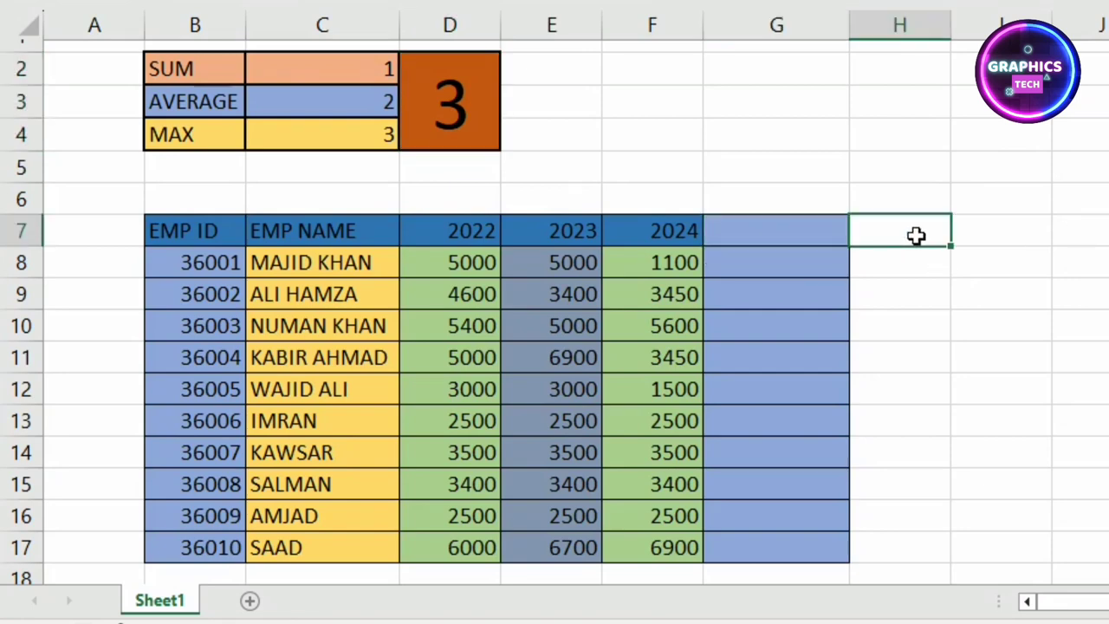
click(774, 234)
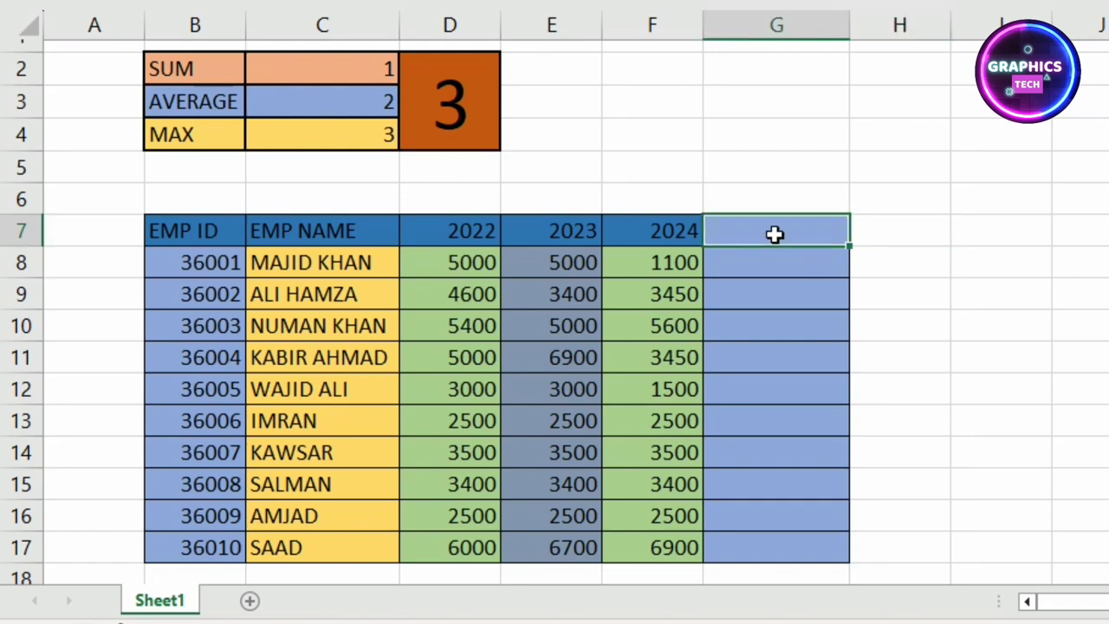
text(=)
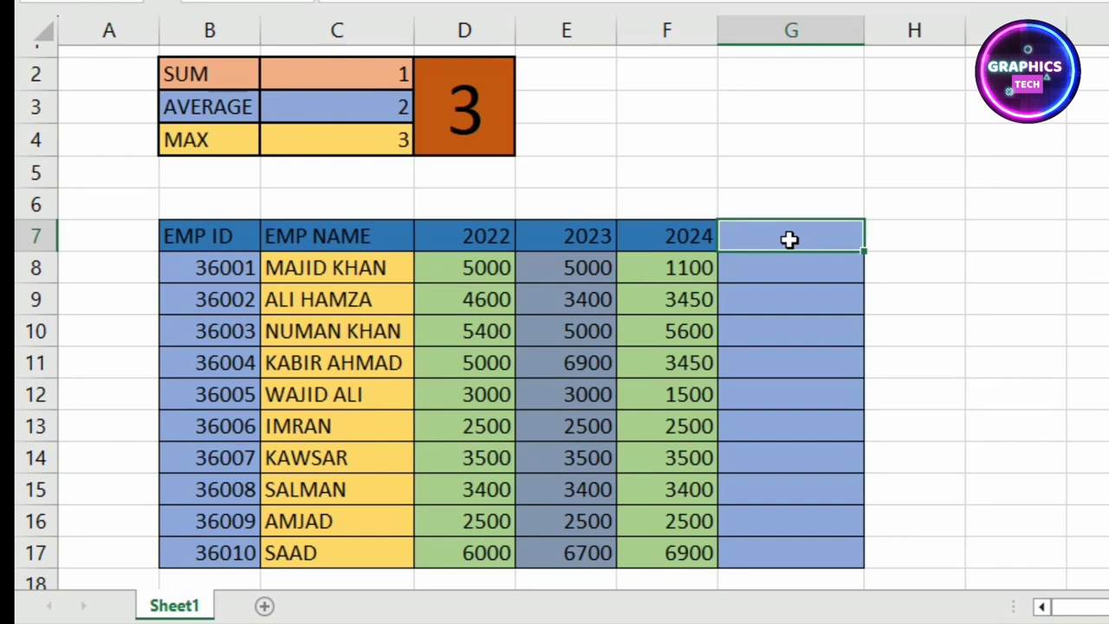
text(=)
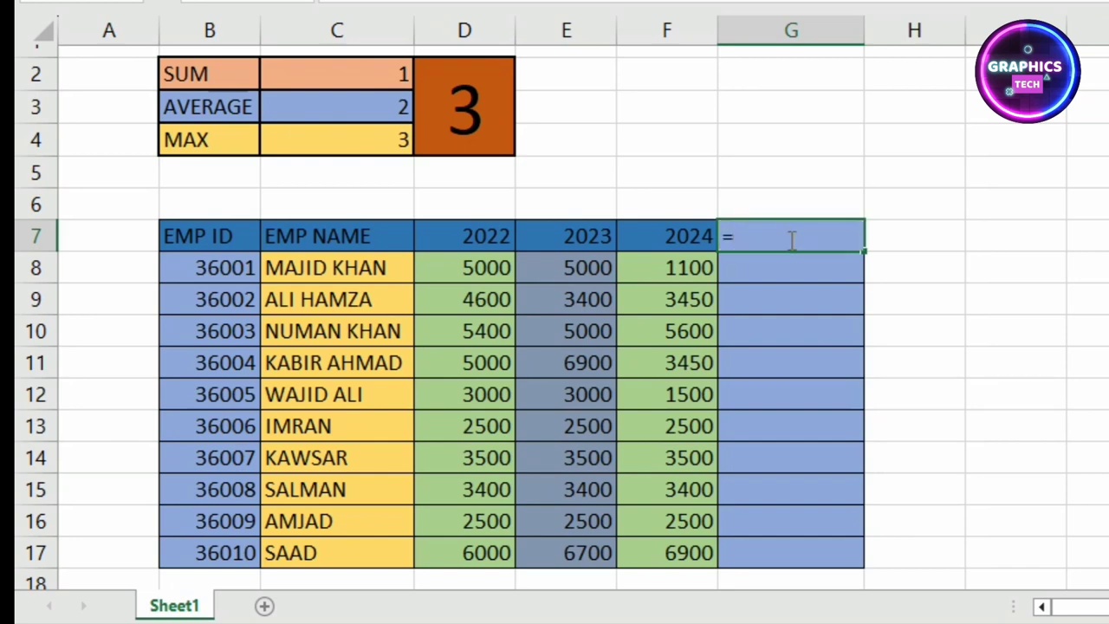
text(IF)
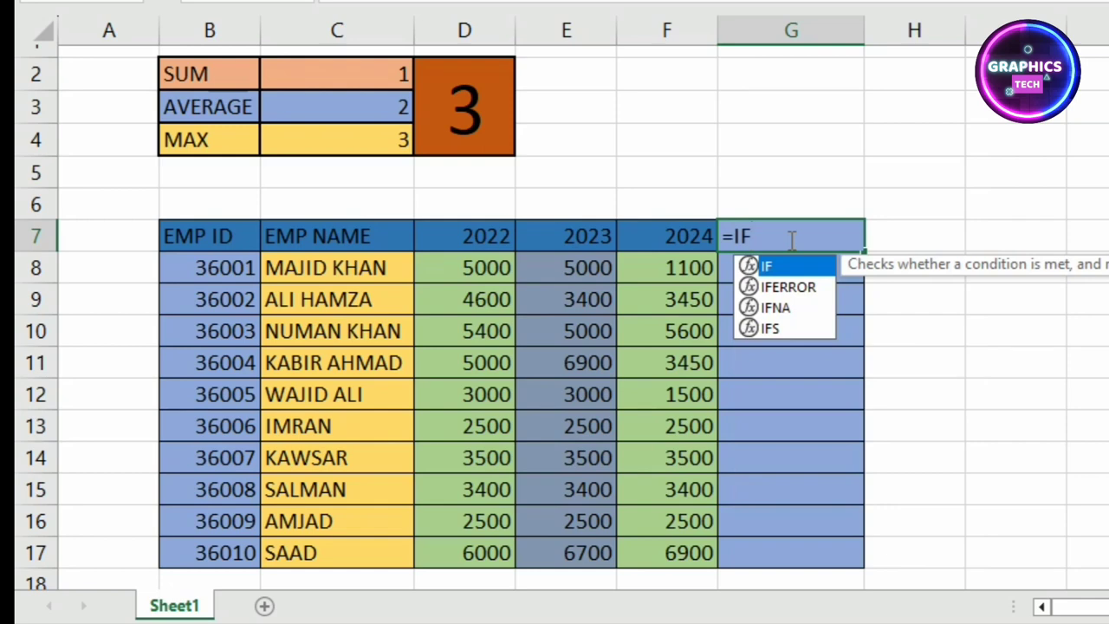
double_click(784, 270)
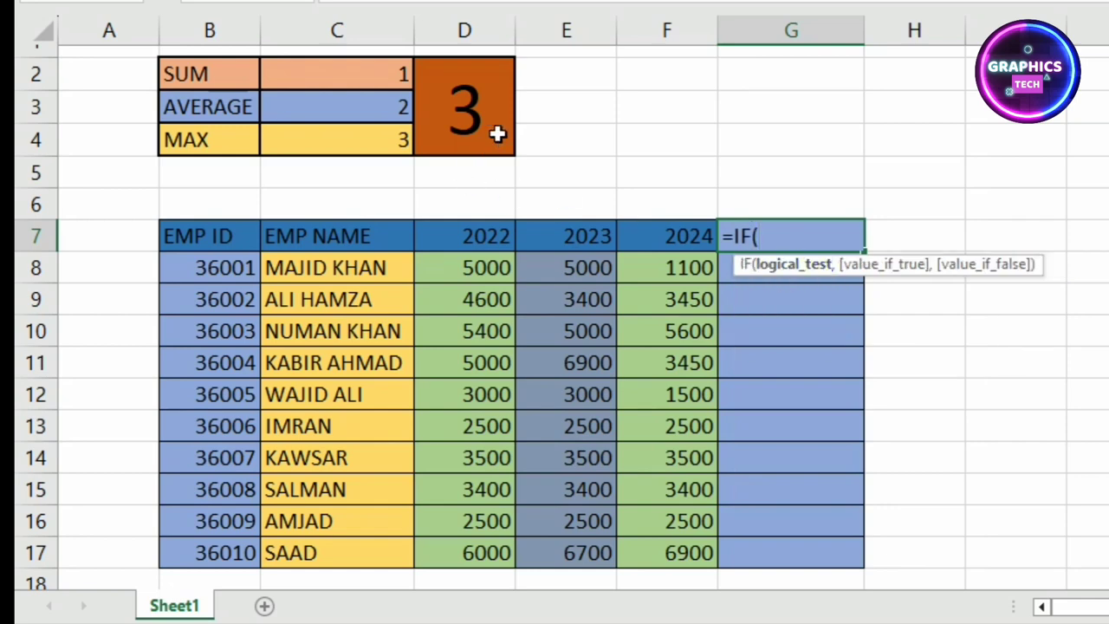
click(472, 117)
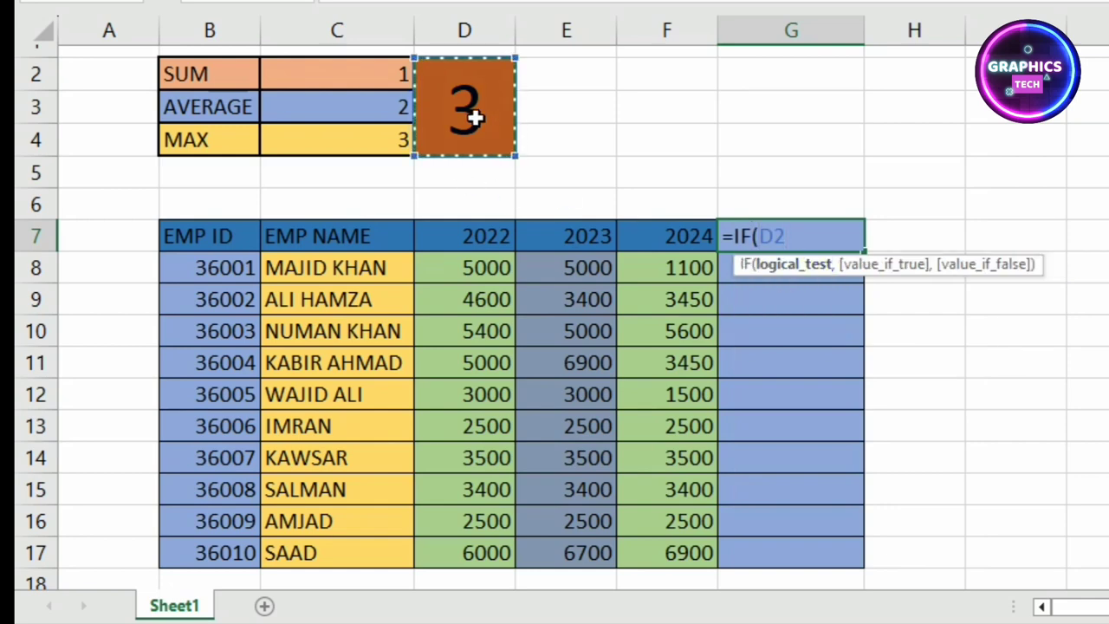
text(=1)
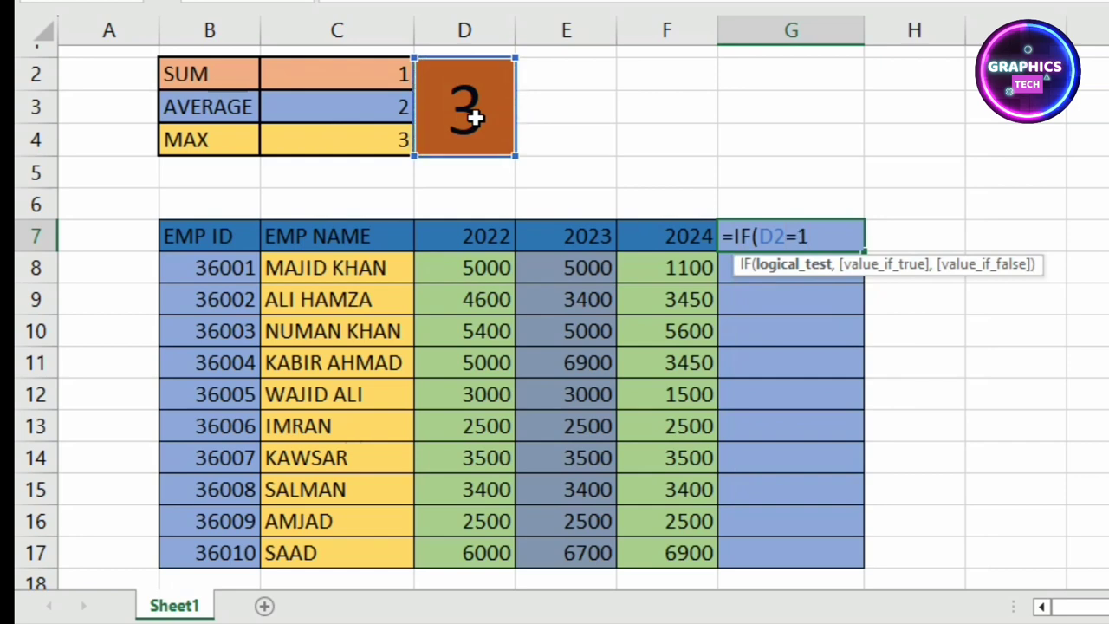
text(,)
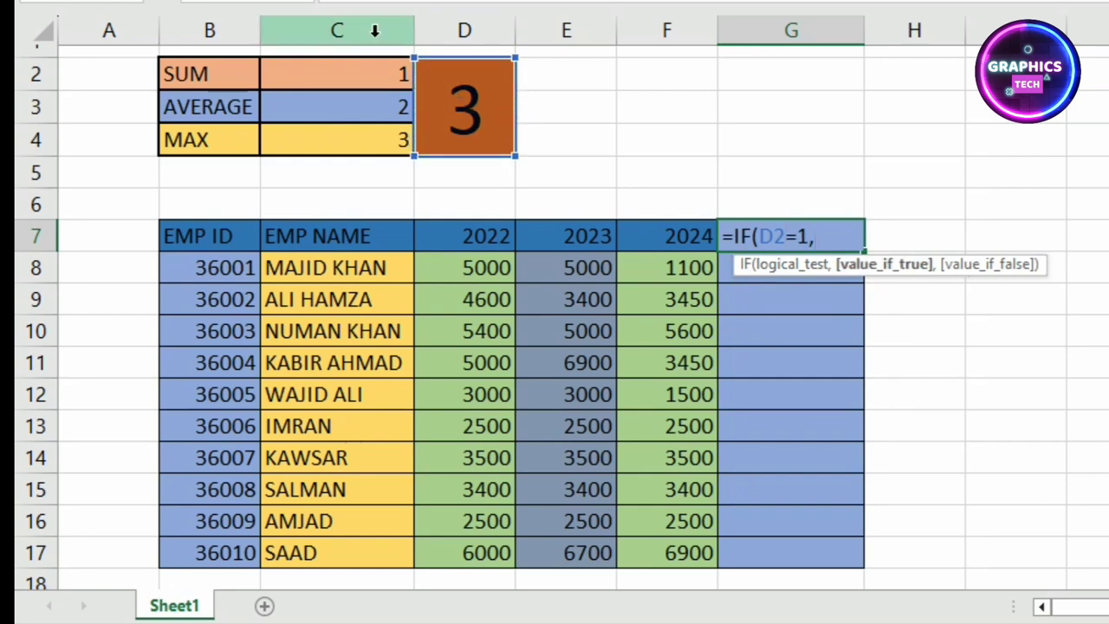
click(183, 78)
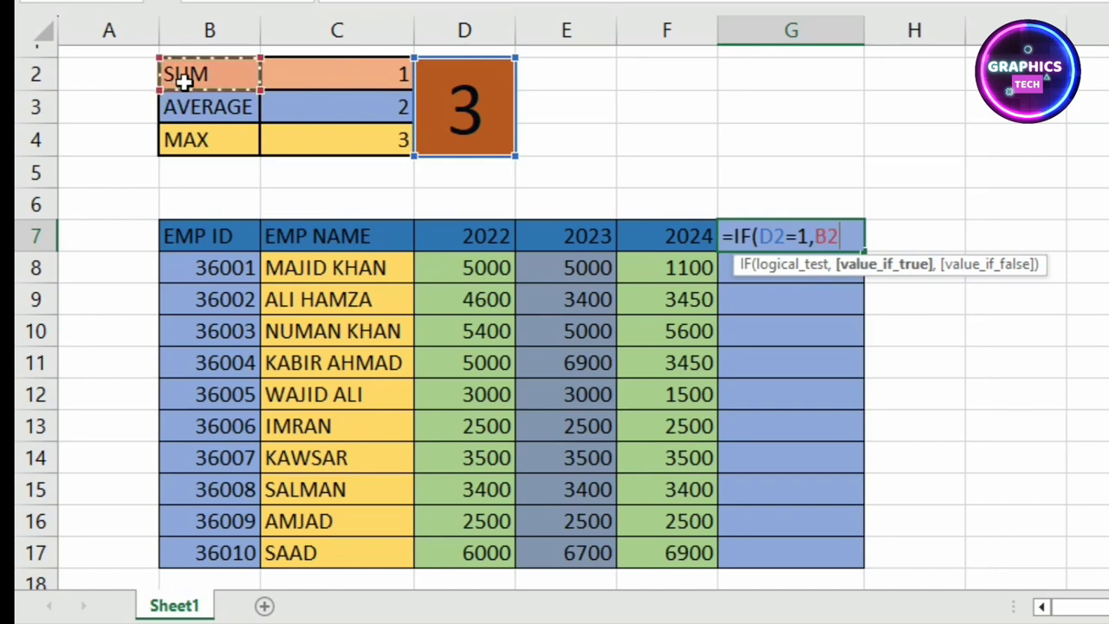
Begin a nested IF that references the D2 selector and the B3 label.
text(,)
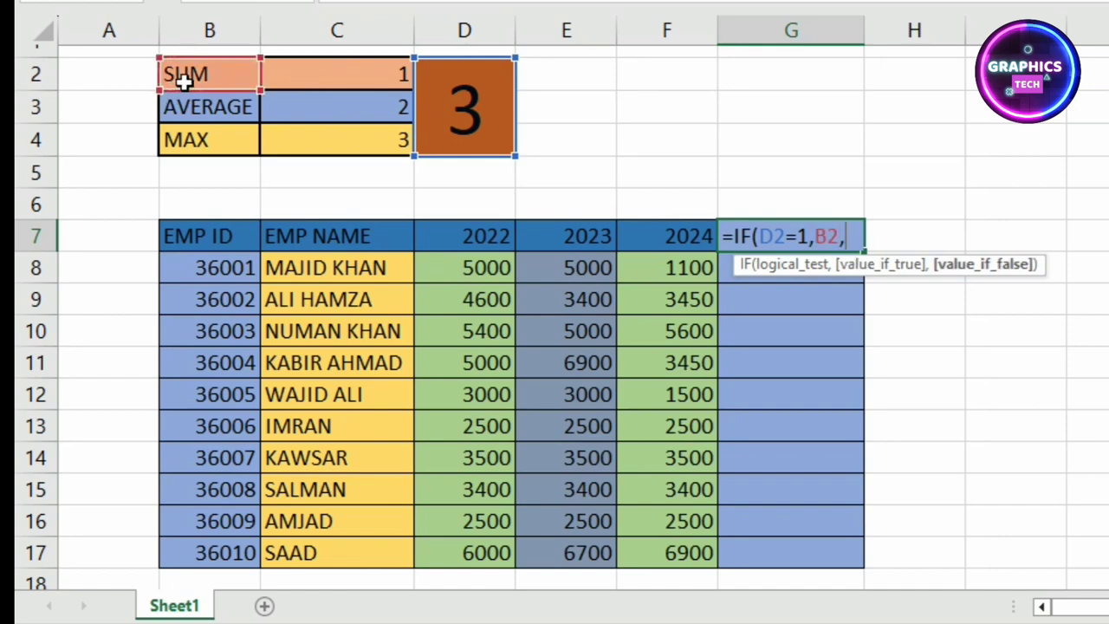
text(IF)
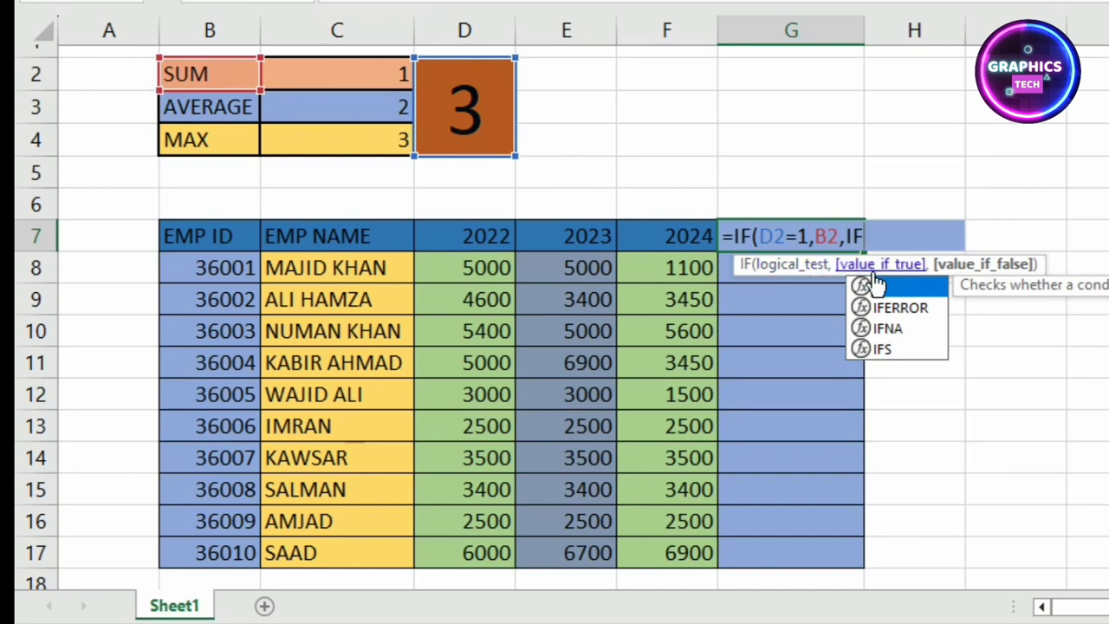
double_click(892, 288)
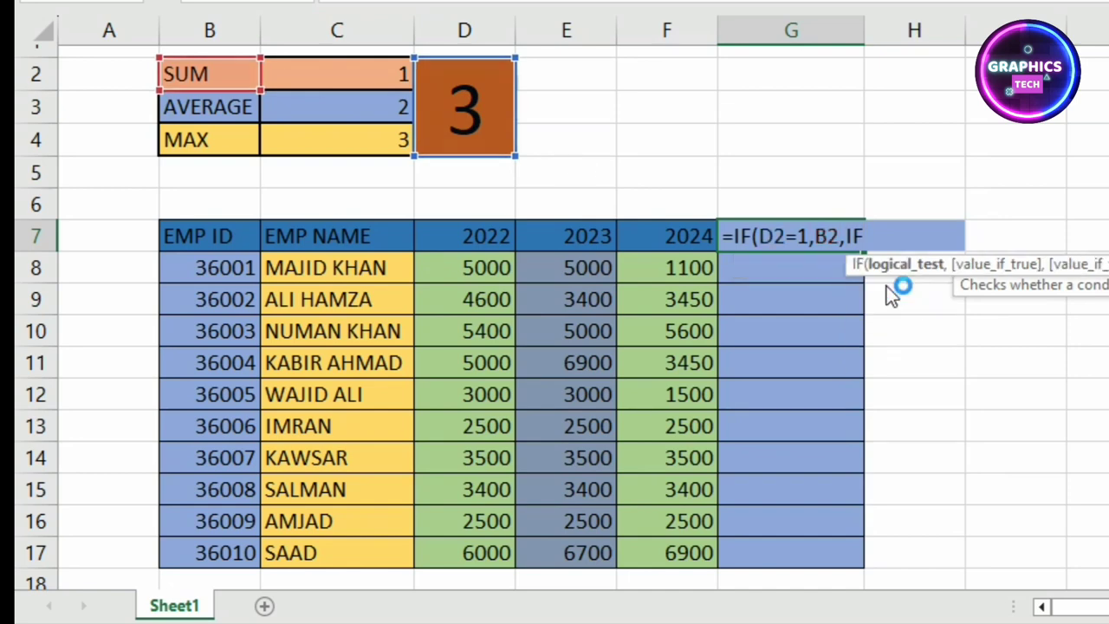
click(492, 112)
click(227, 107)
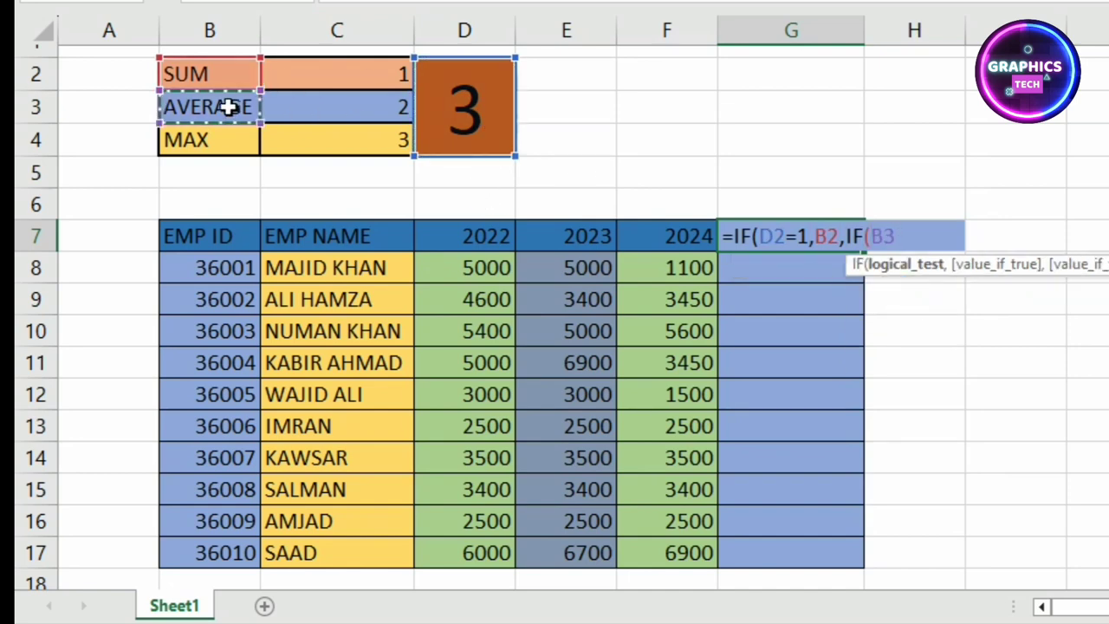
Complete G7 as IF(D2=1,B2,IF(D2=2,B3,IF(D2=3,B4))) and accept Excel's parenthesis correction.
click(472, 126)
text(=1)
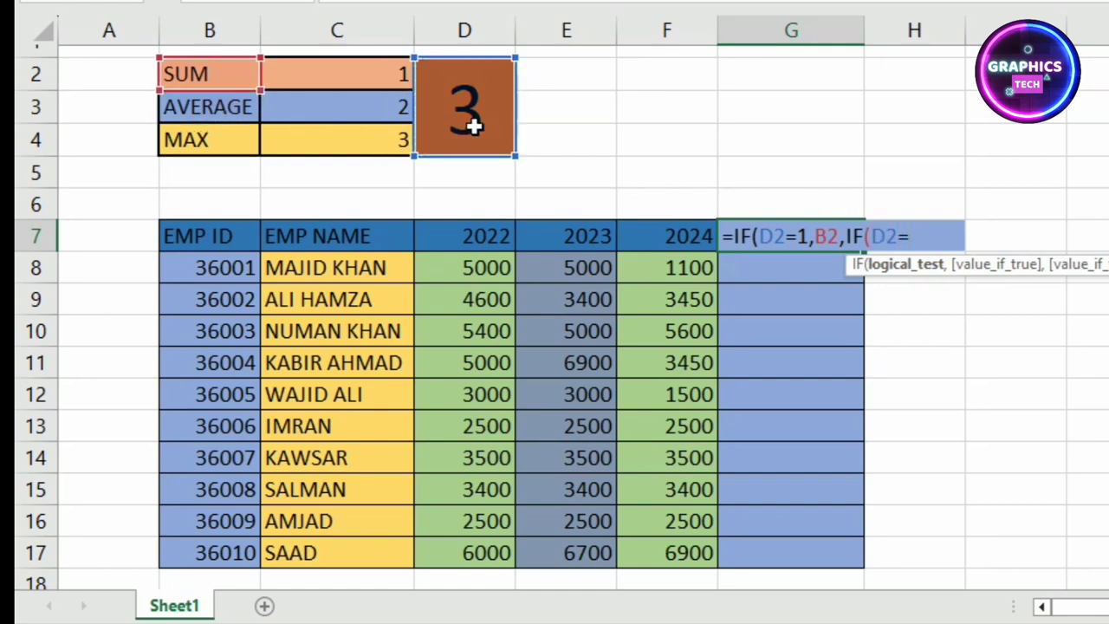
text(,)
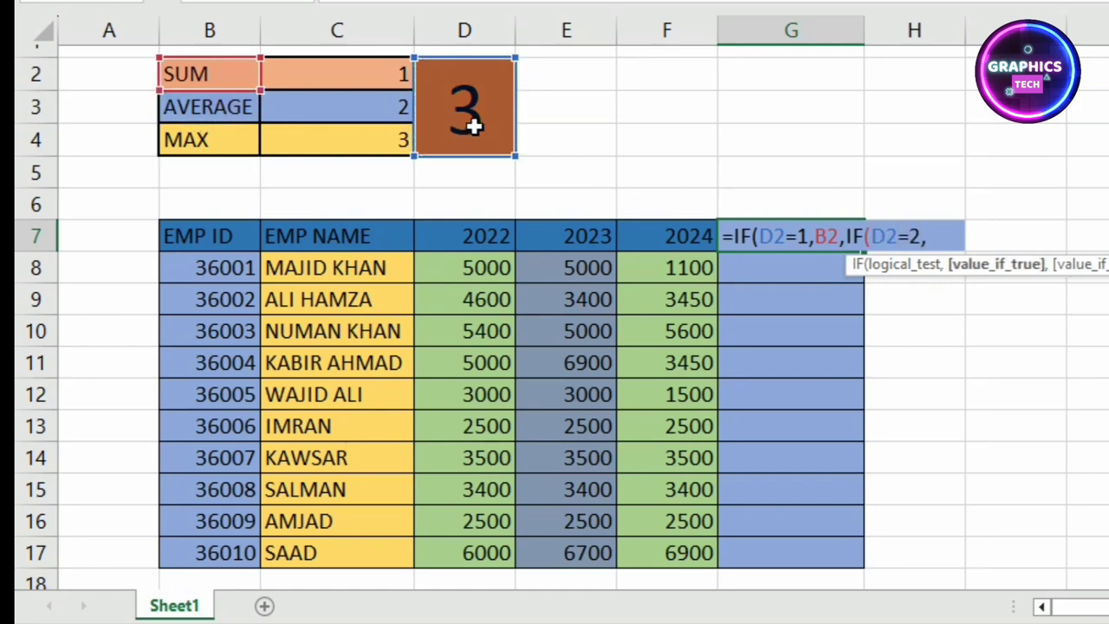
click(206, 110)
text(,)
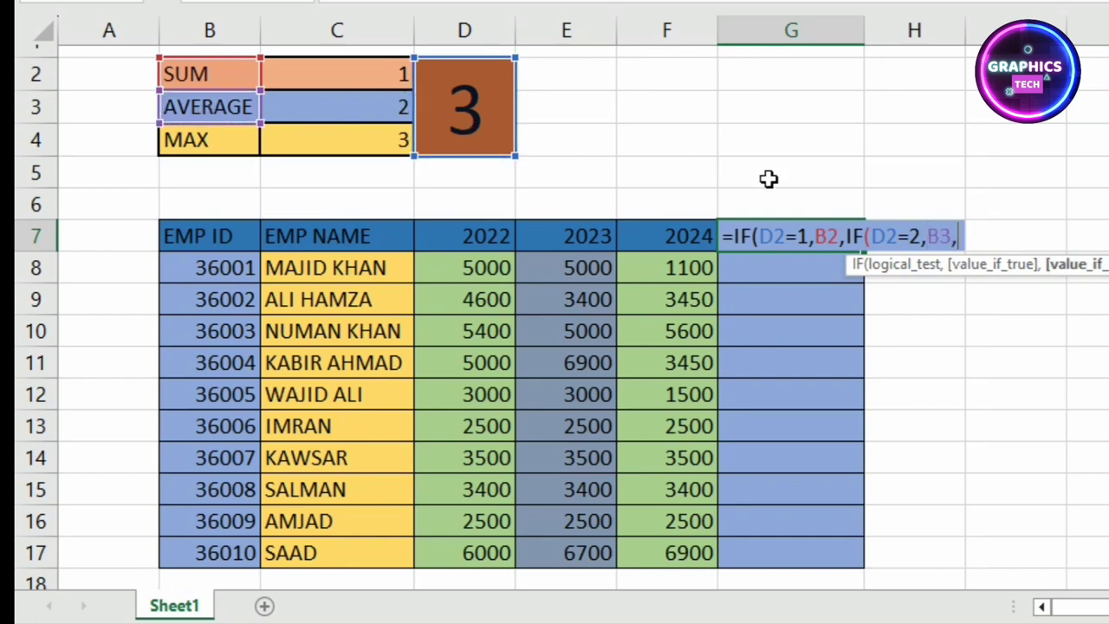
text(IF)
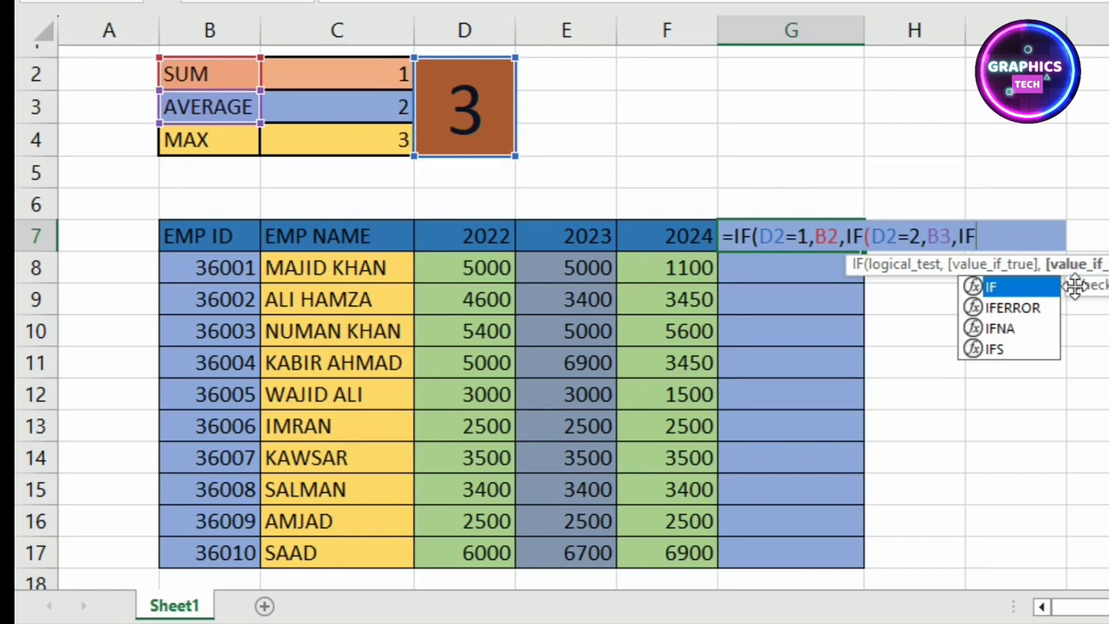
double_click(1010, 290)
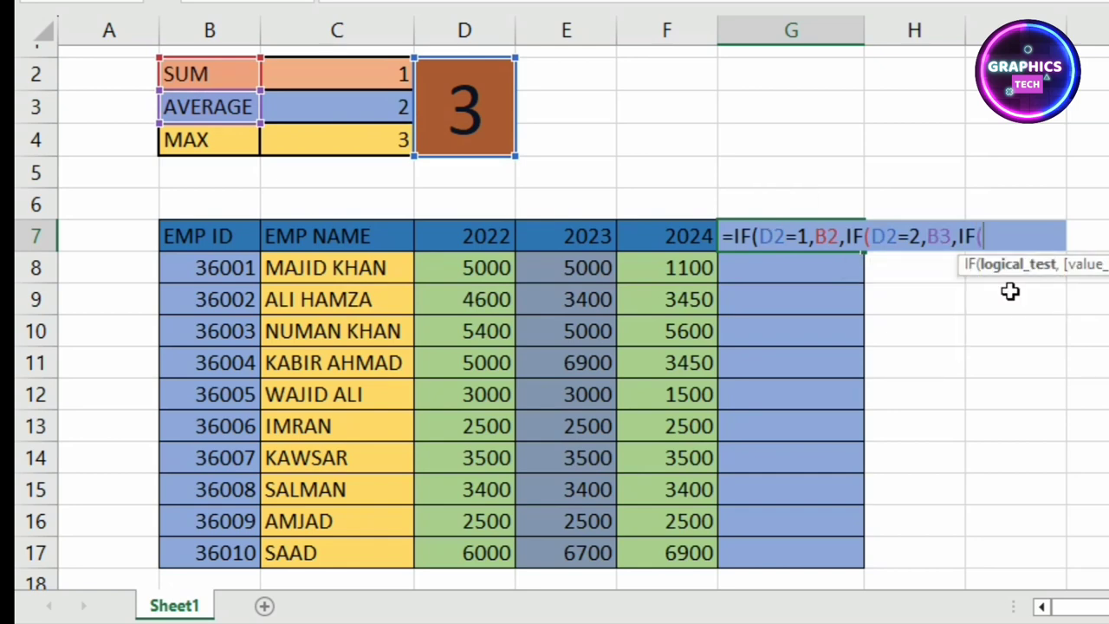
click(504, 111)
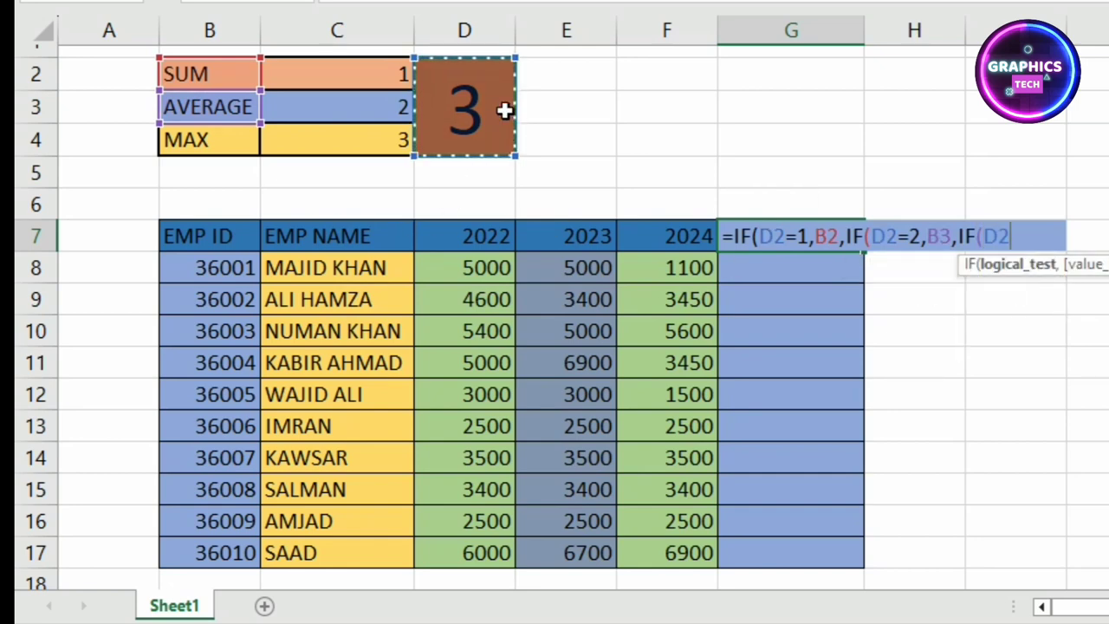
text(=1)
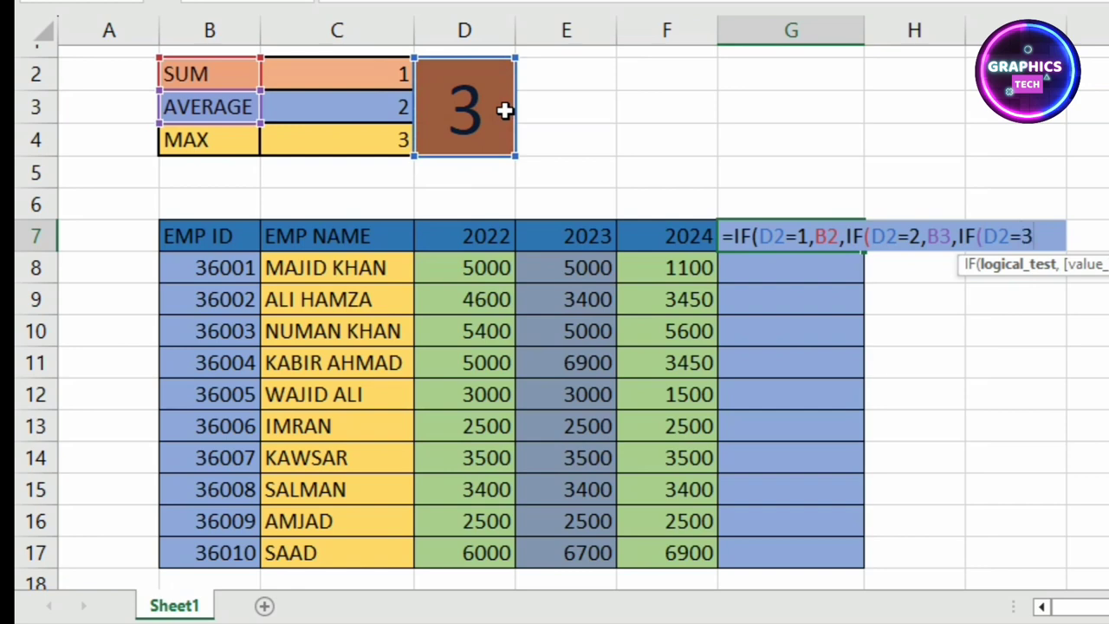
text(,)
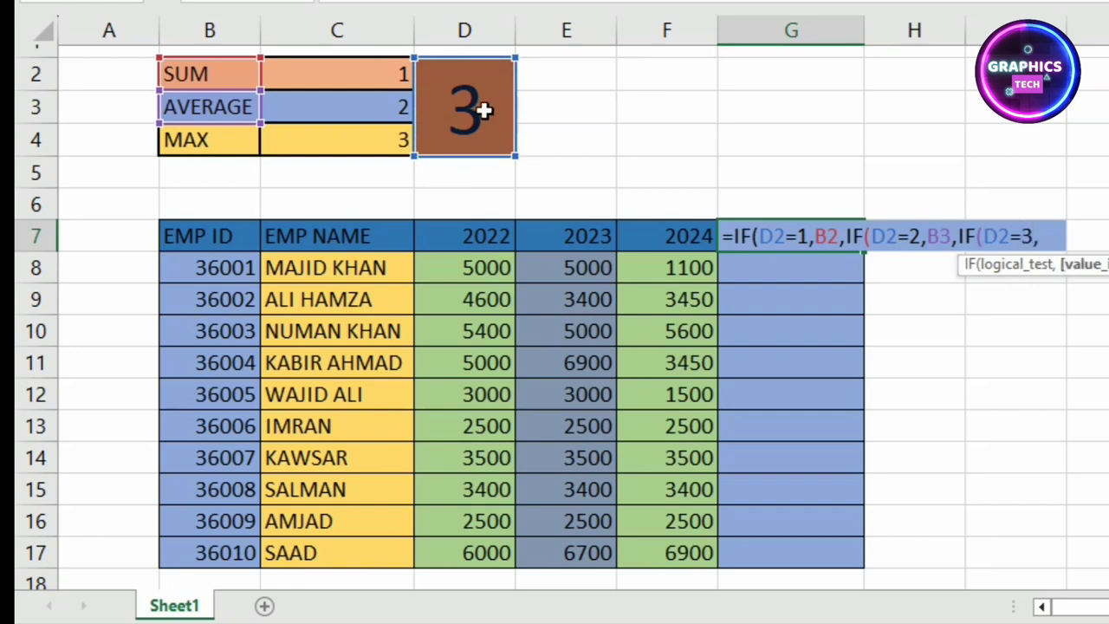
click(211, 147)
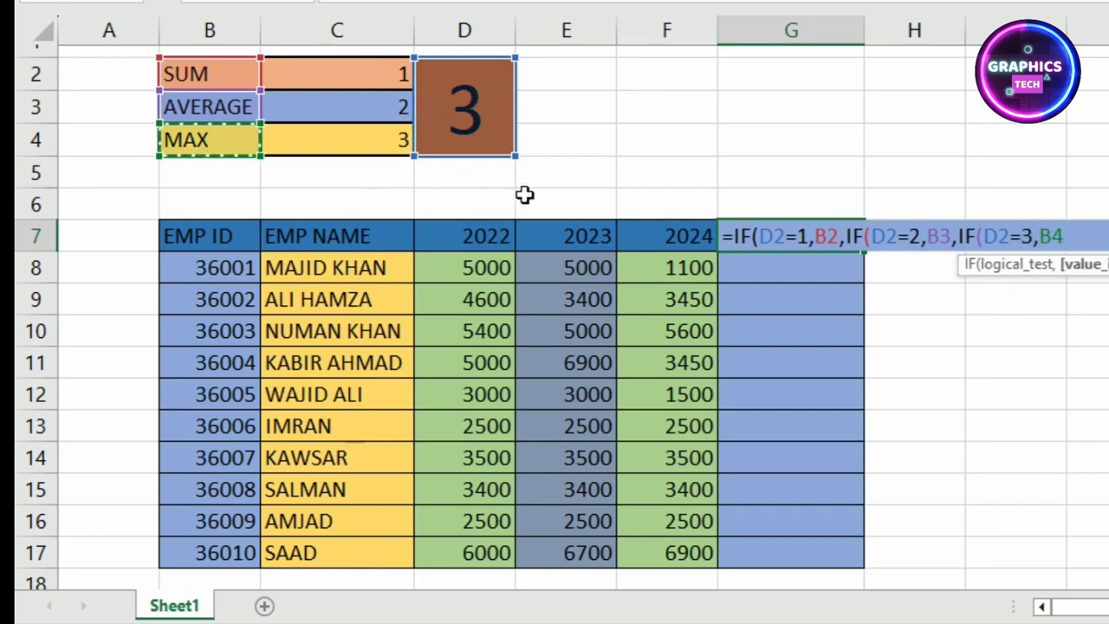
key(Return)
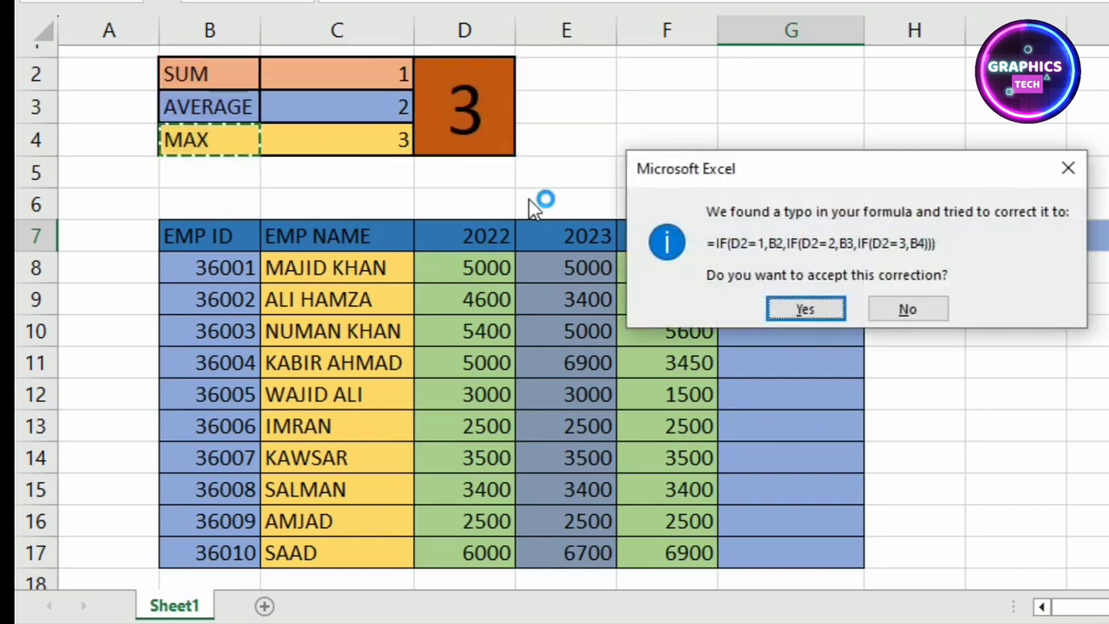
key(Return)
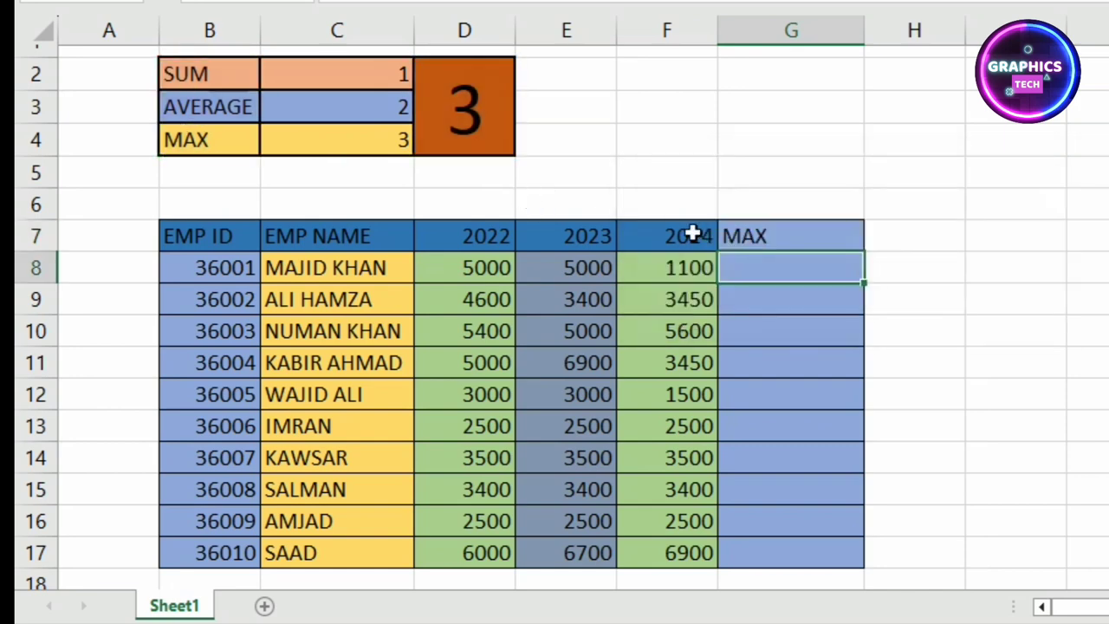
In G8, start a CHOOSE formula indexed by the absolute reference $D$2.
click(802, 300)
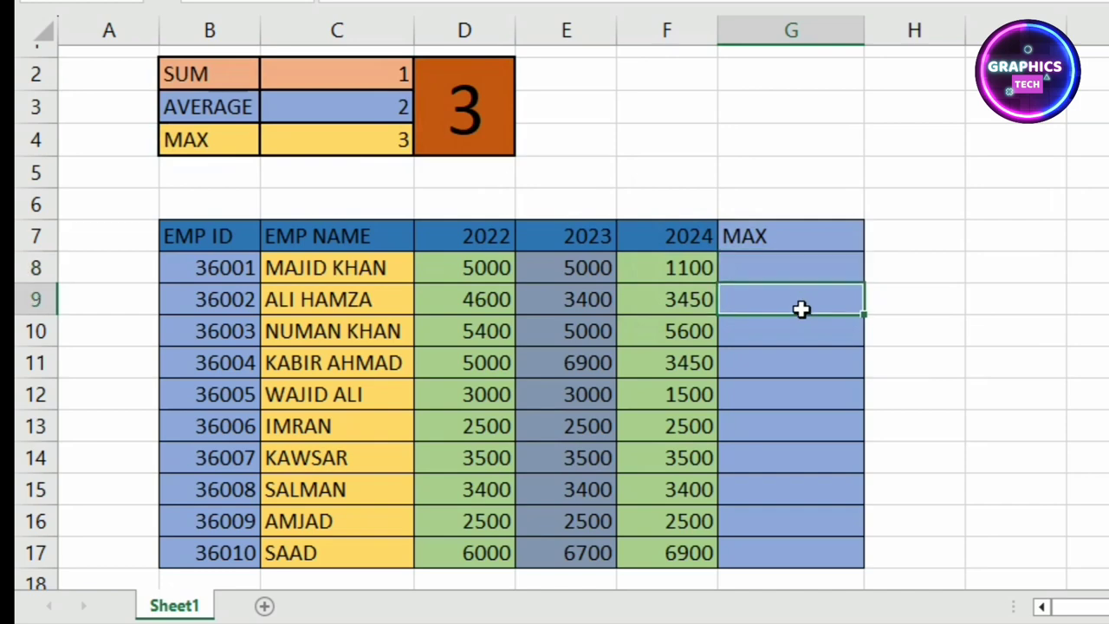
click(790, 262)
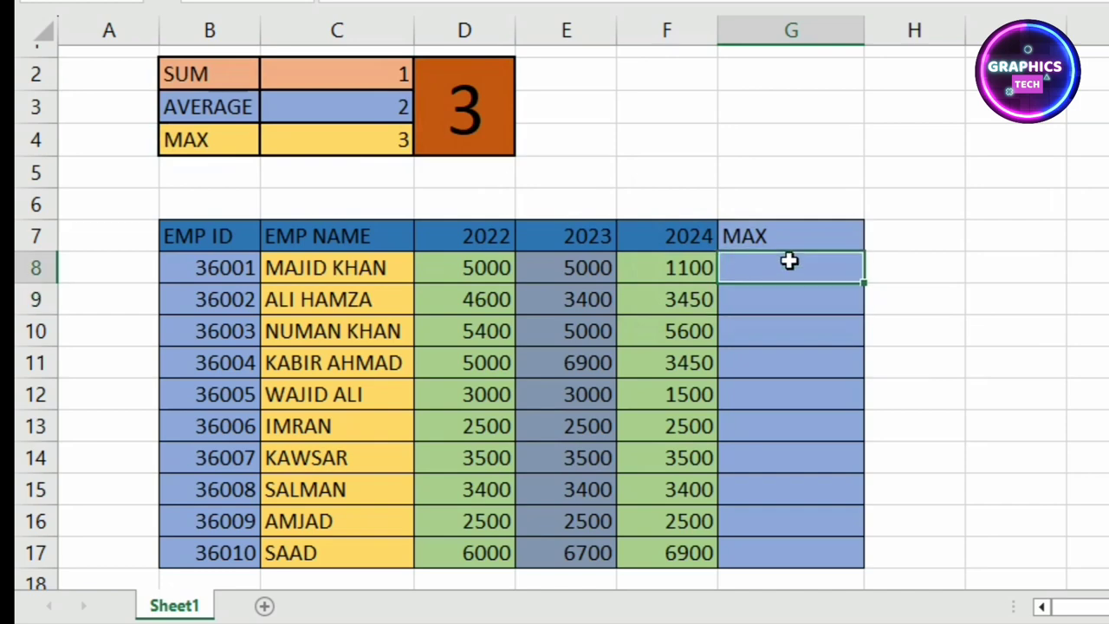
text(=CH)
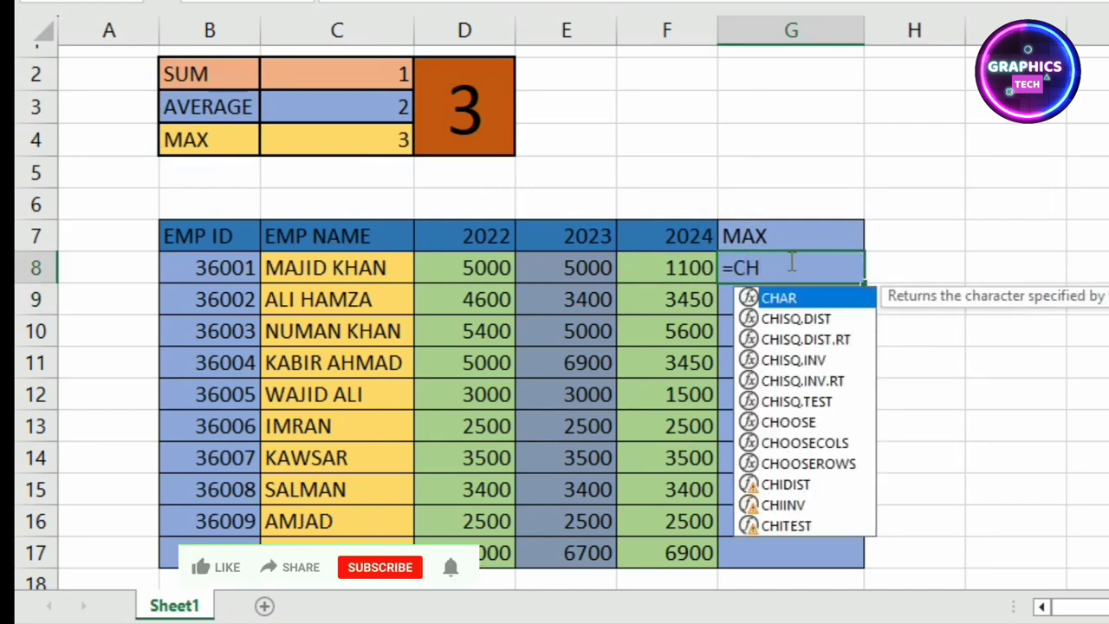
text(OOS)
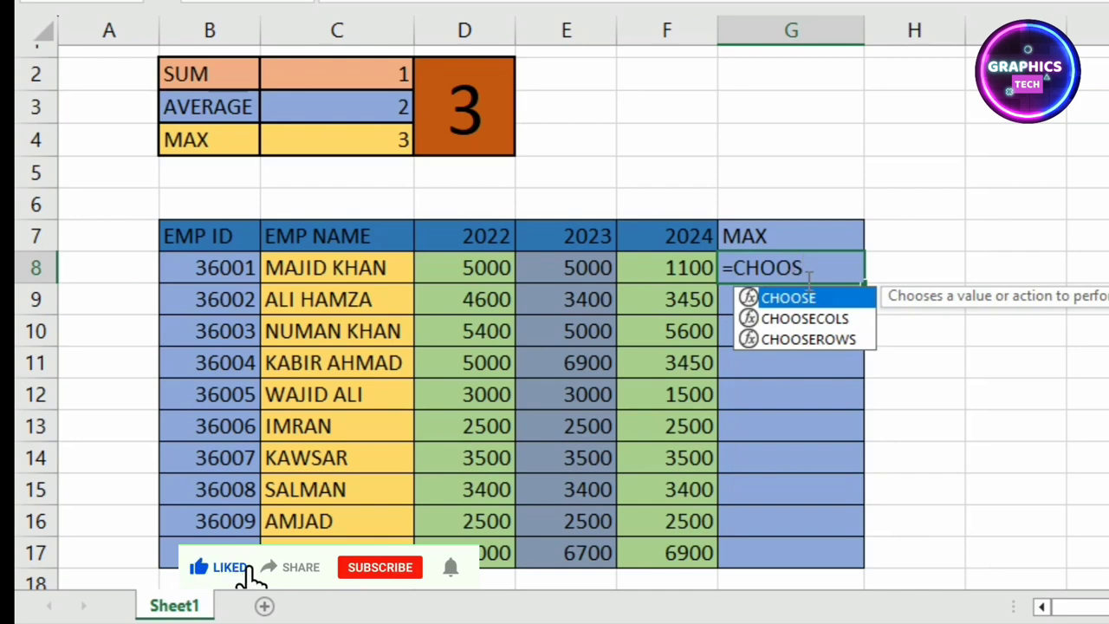
double_click(814, 305)
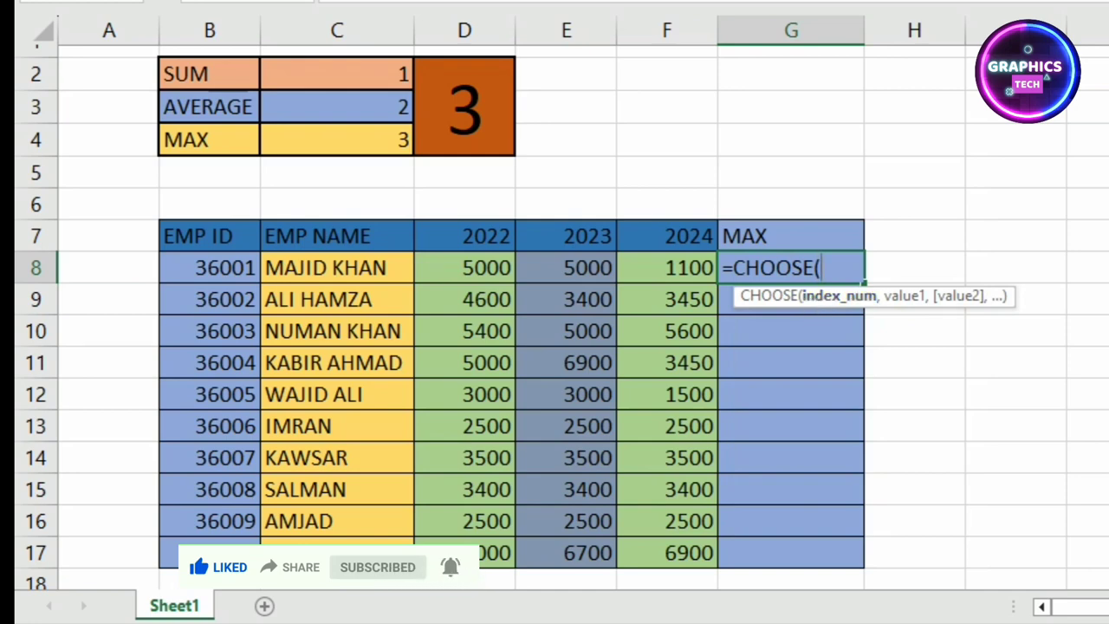
click(481, 114)
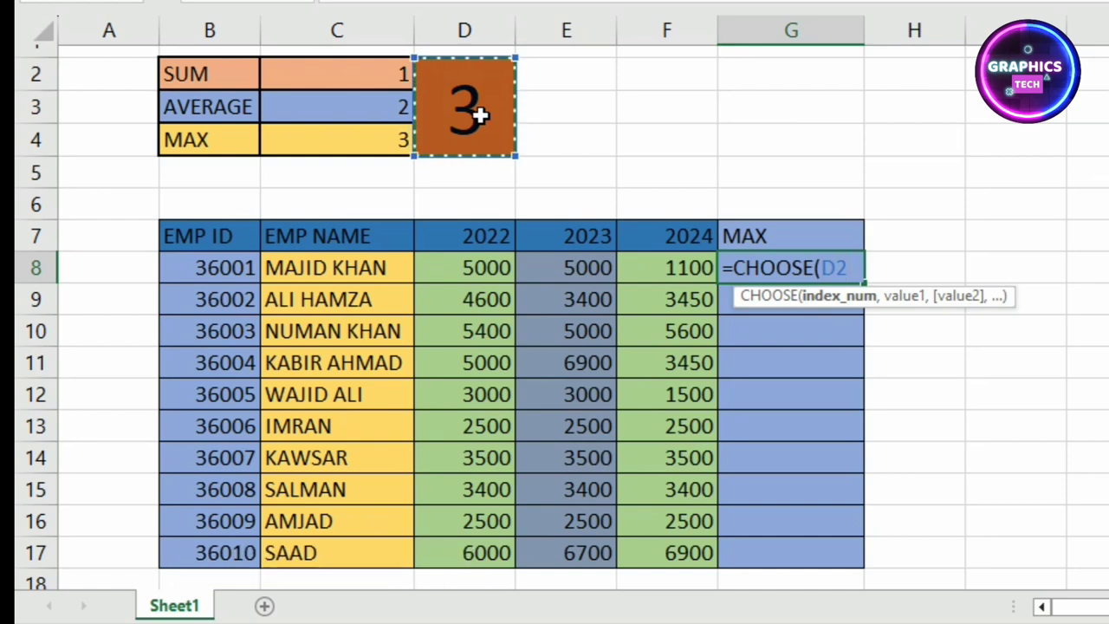
key(F4)
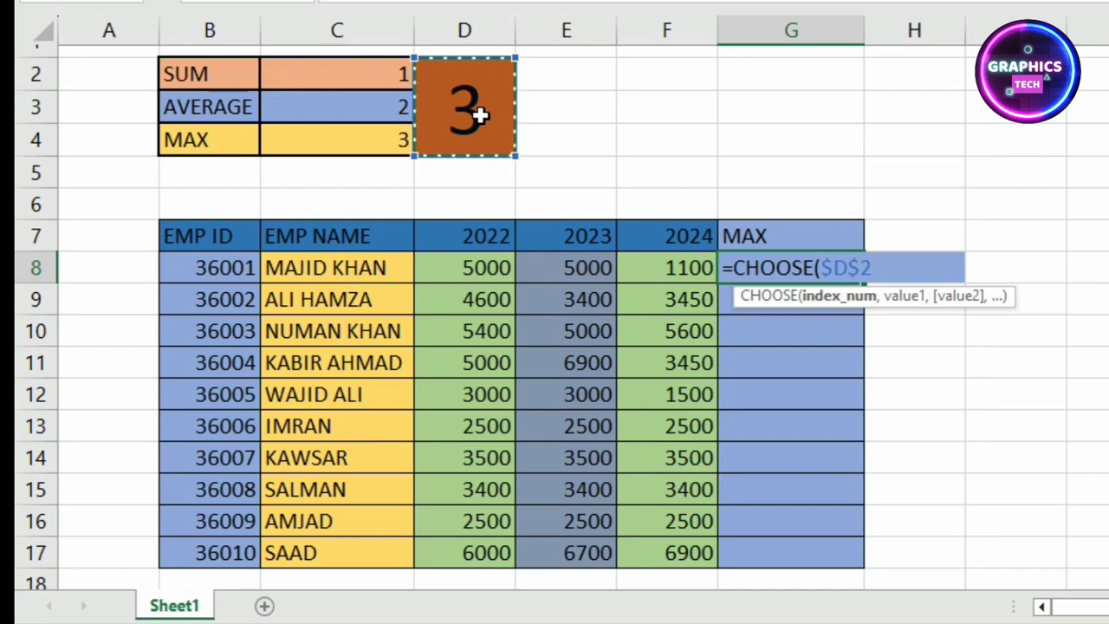
Add SUM(D8:F8) as the first CHOOSE option.
text(,)
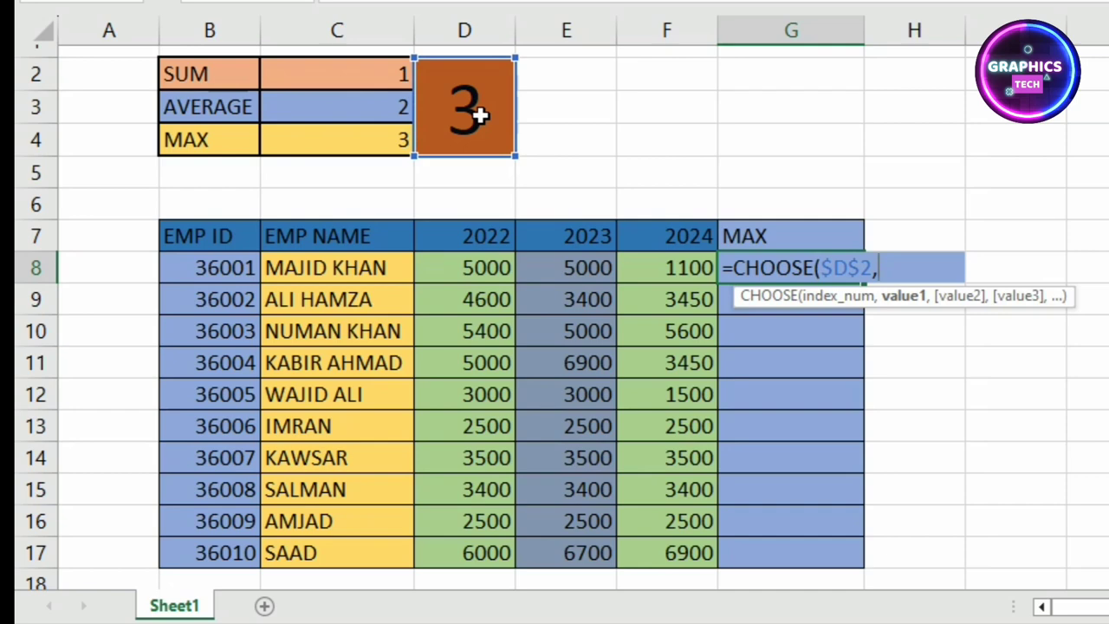
text(SU)
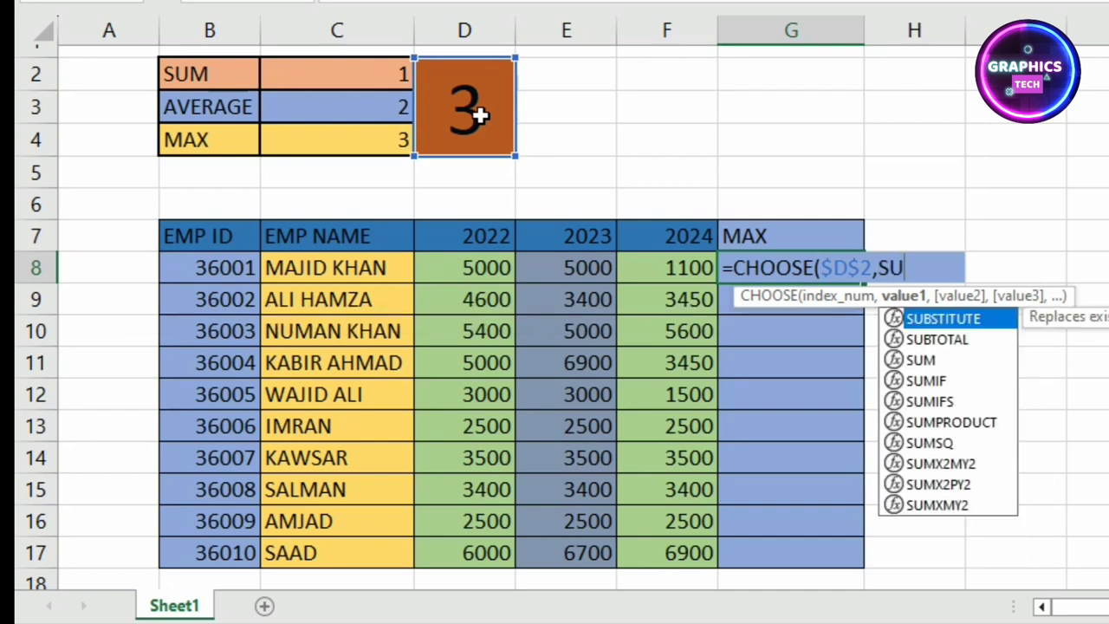
text(M)
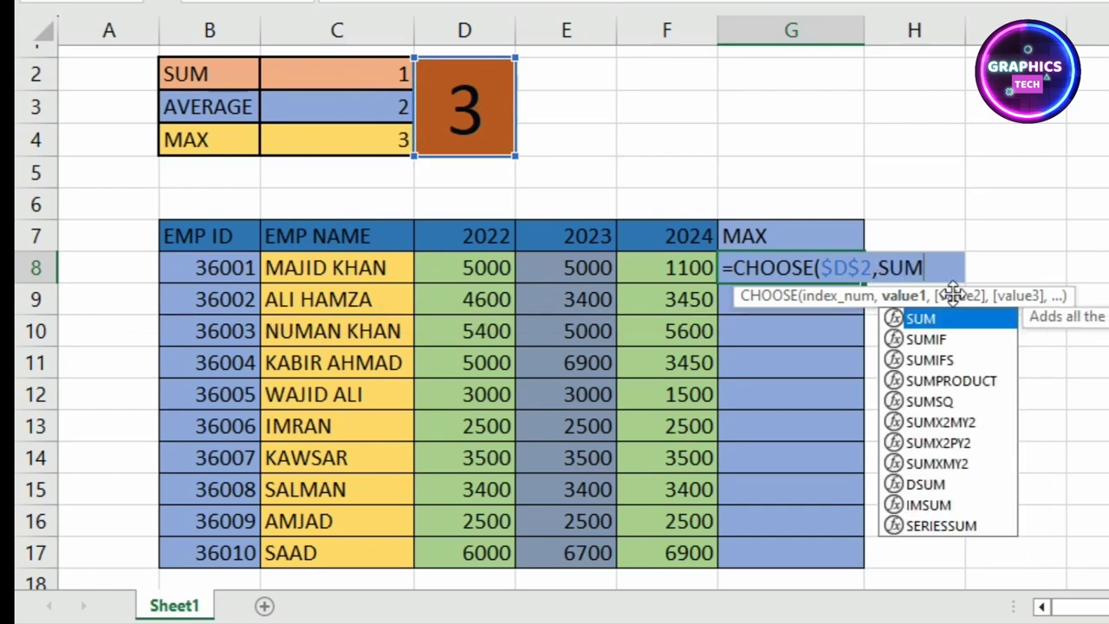
click(959, 320)
click(960, 321)
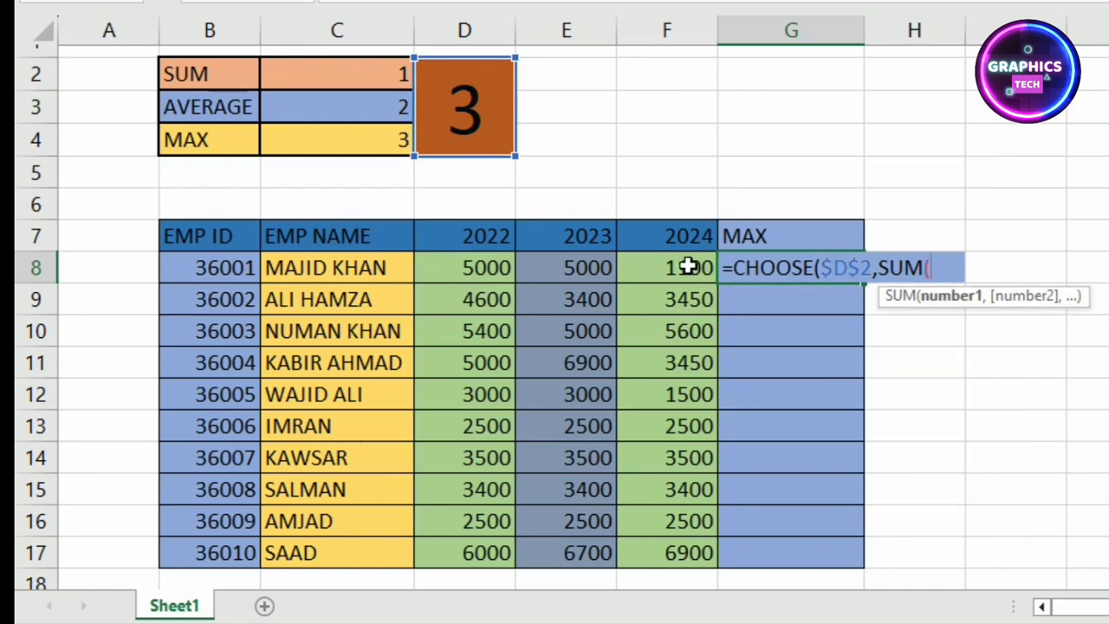
drag(696, 269, 501, 277)
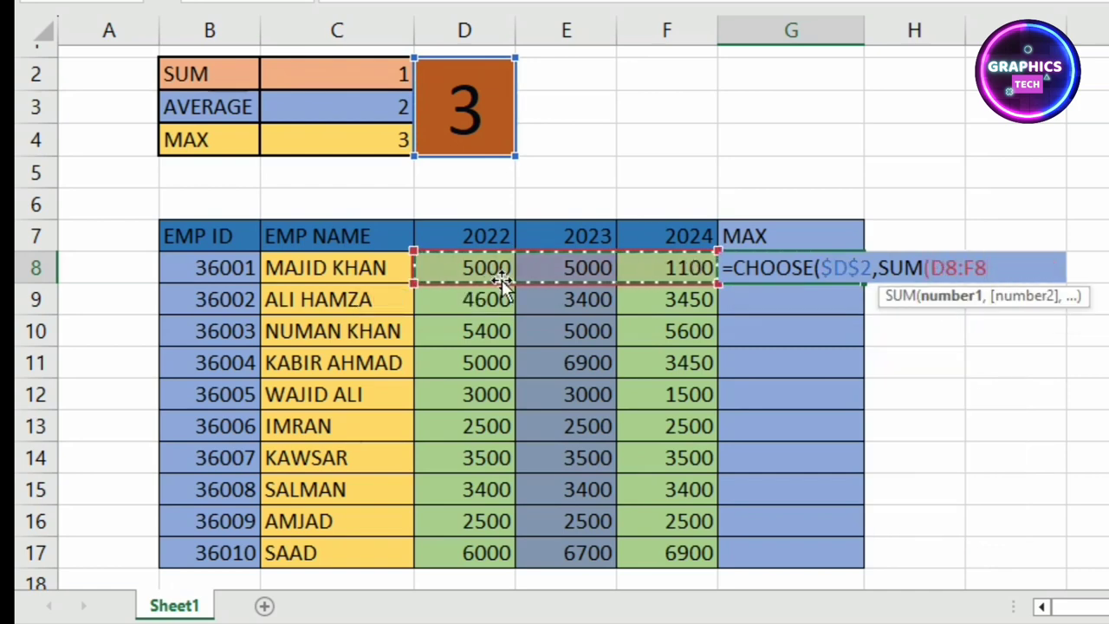
text())
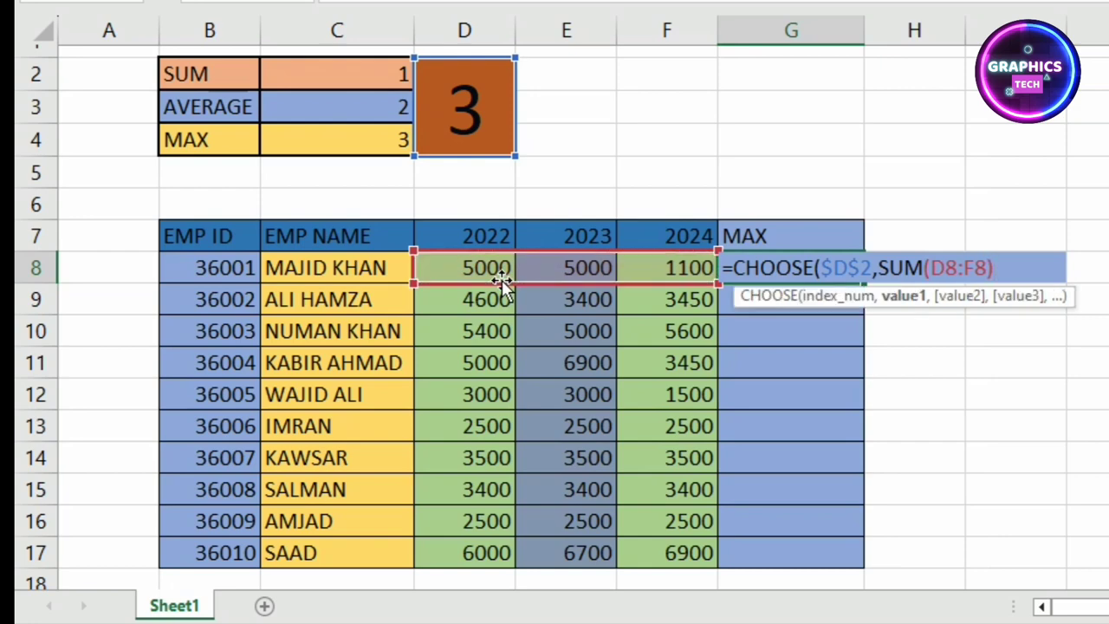
text(,)
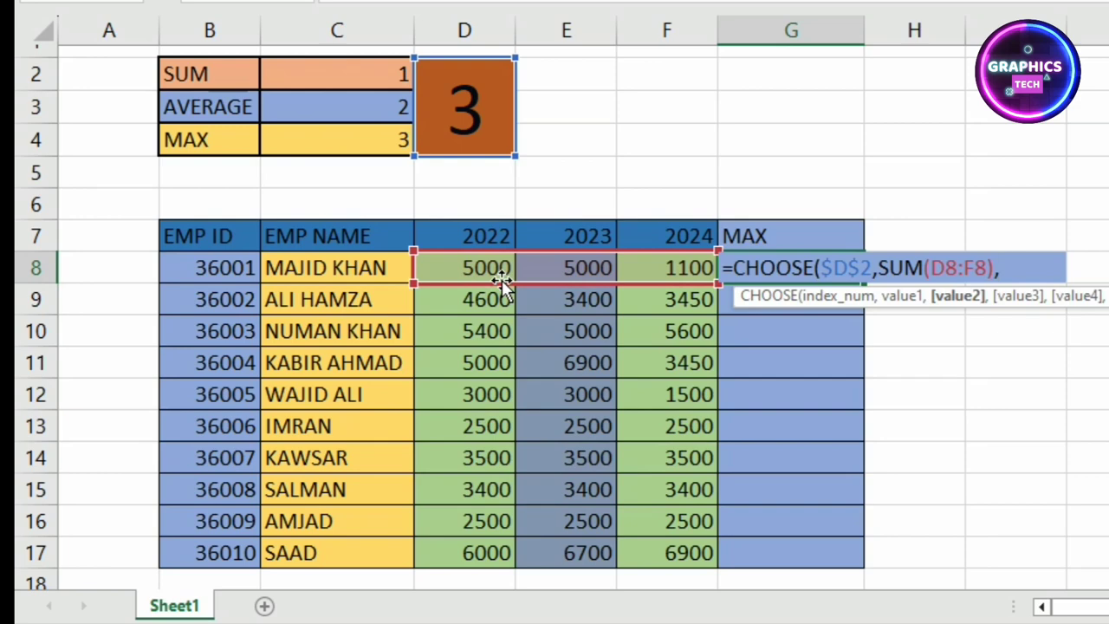
text(AV)
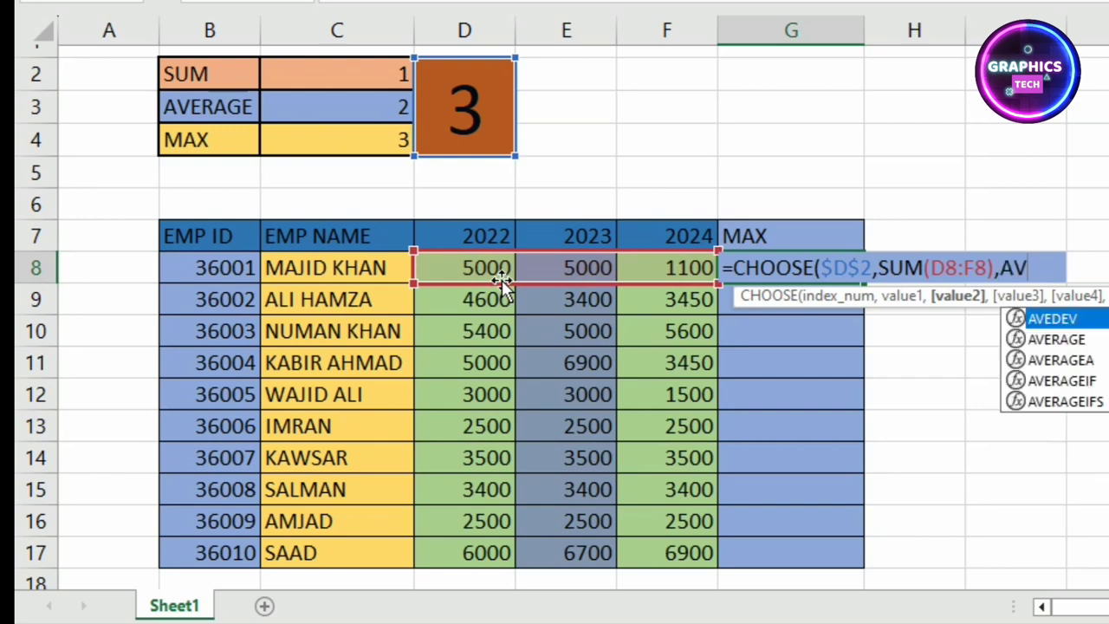
text(ER)
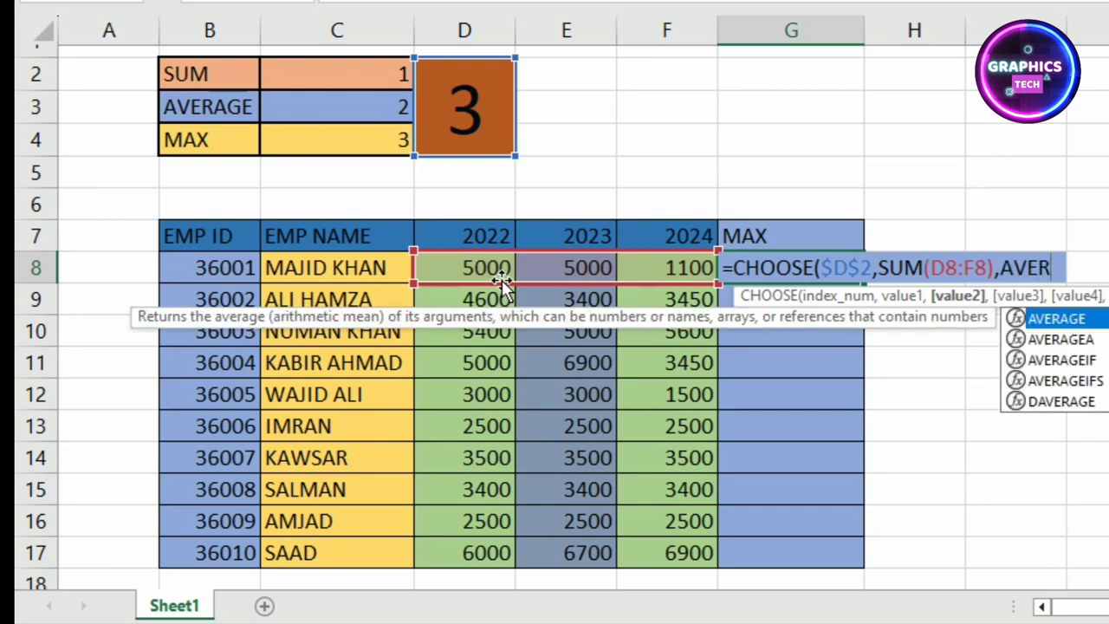
Extend G8's formula with AVERAGE(D8:F8) and MAX(D8:F8) as the second and third choices.
double_click(1061, 318)
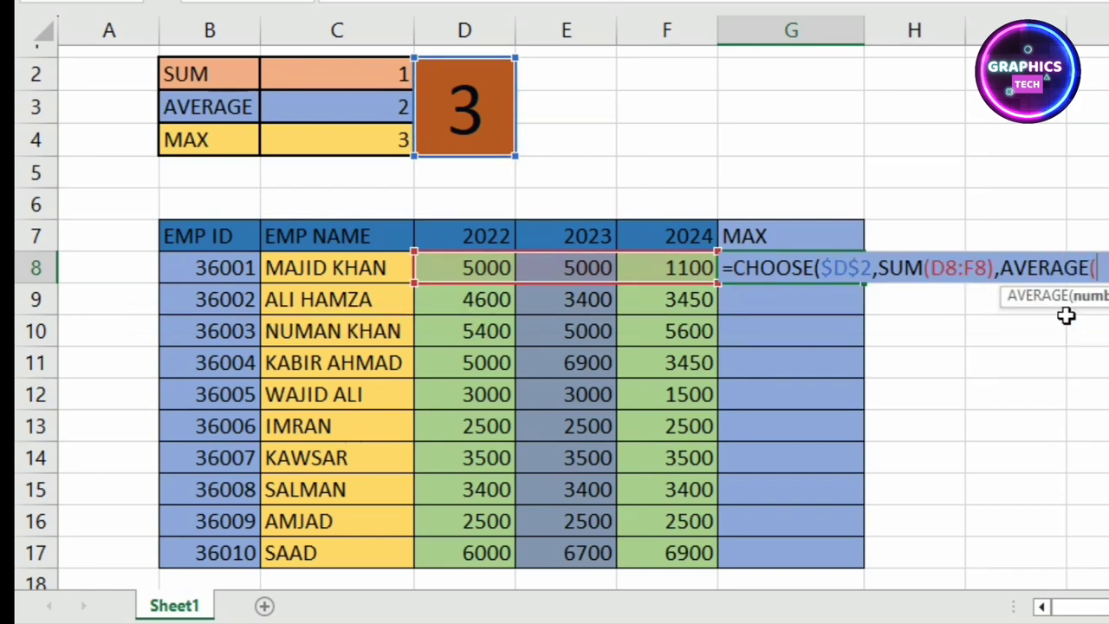
drag(684, 267, 500, 274)
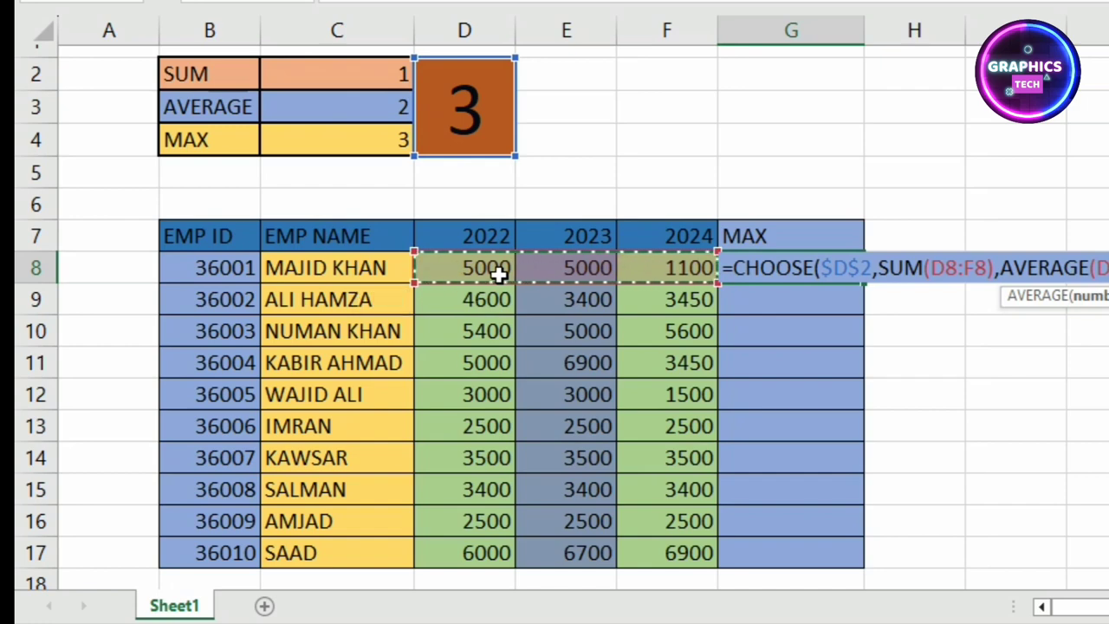
text())
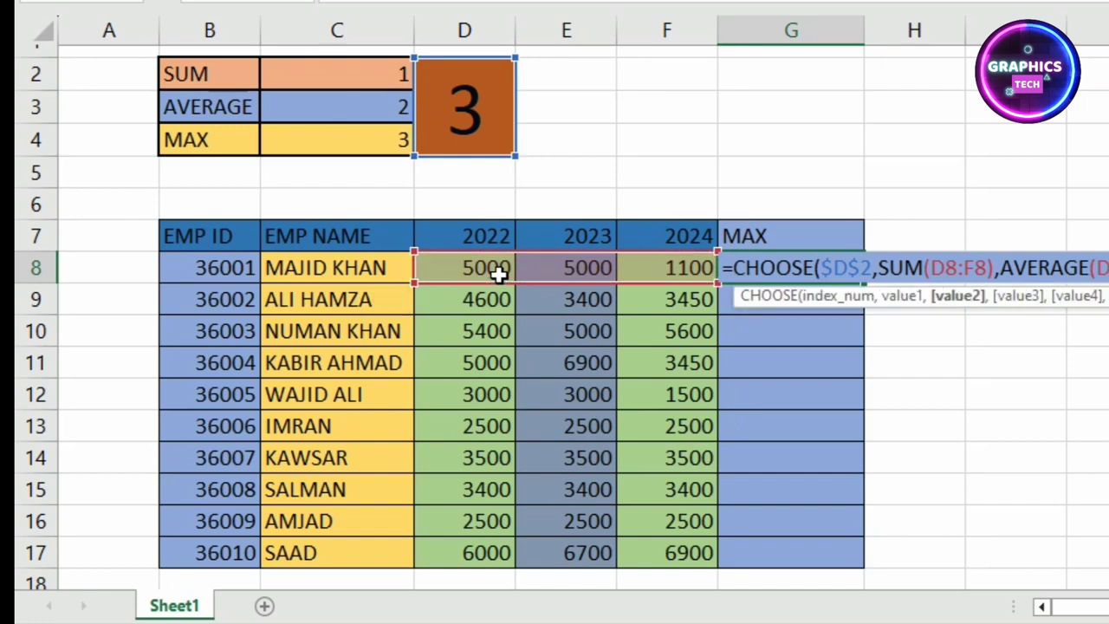
text(,)
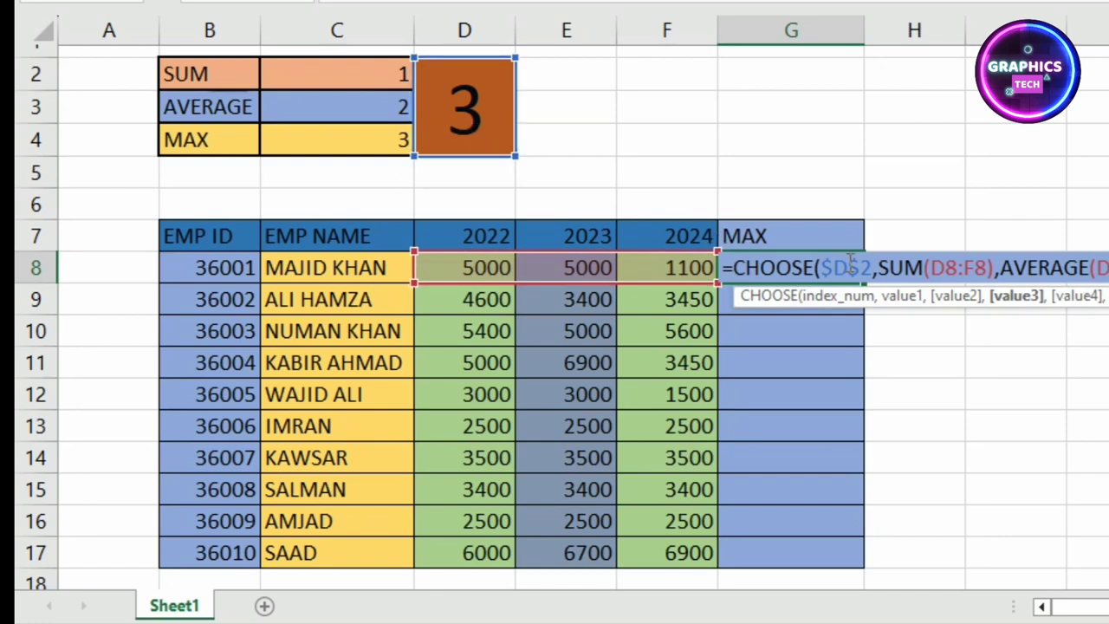
text(M)
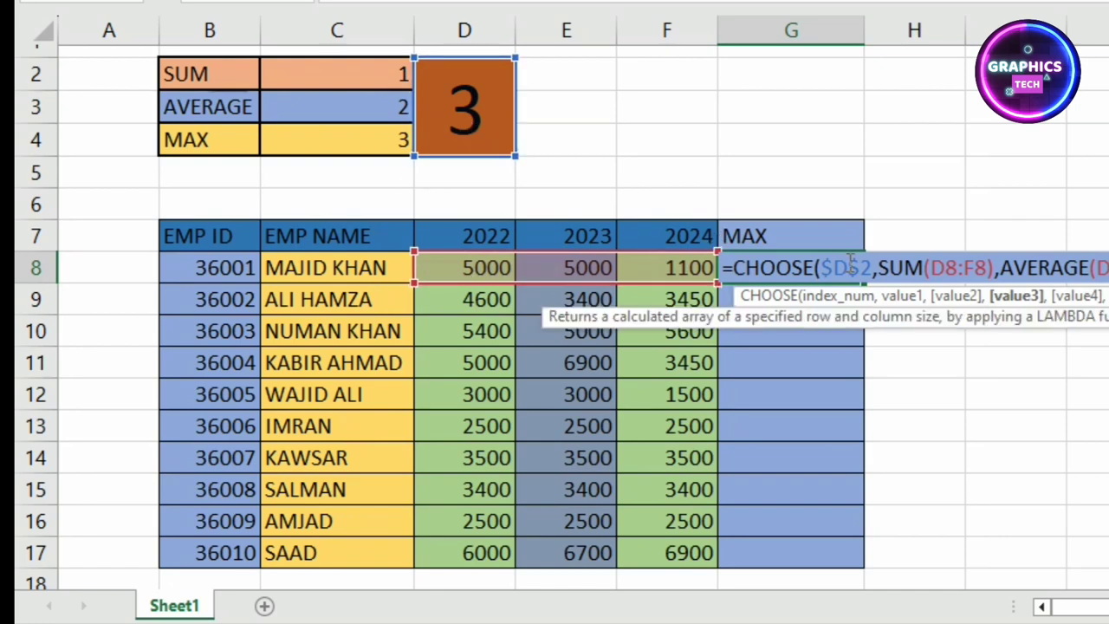
text(A)
text(X)
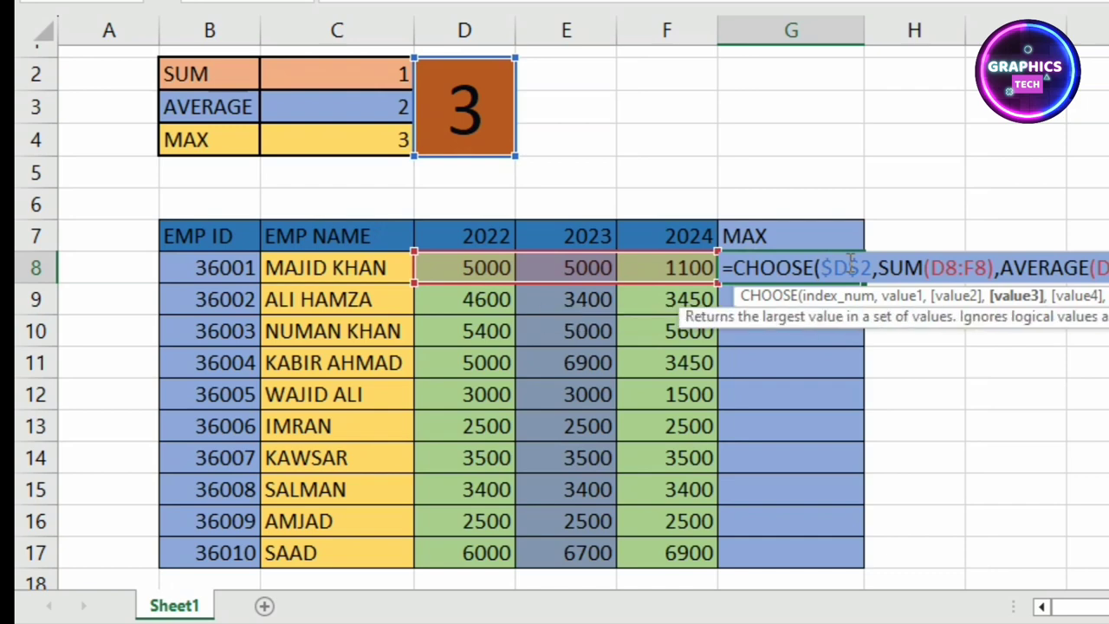
text(()
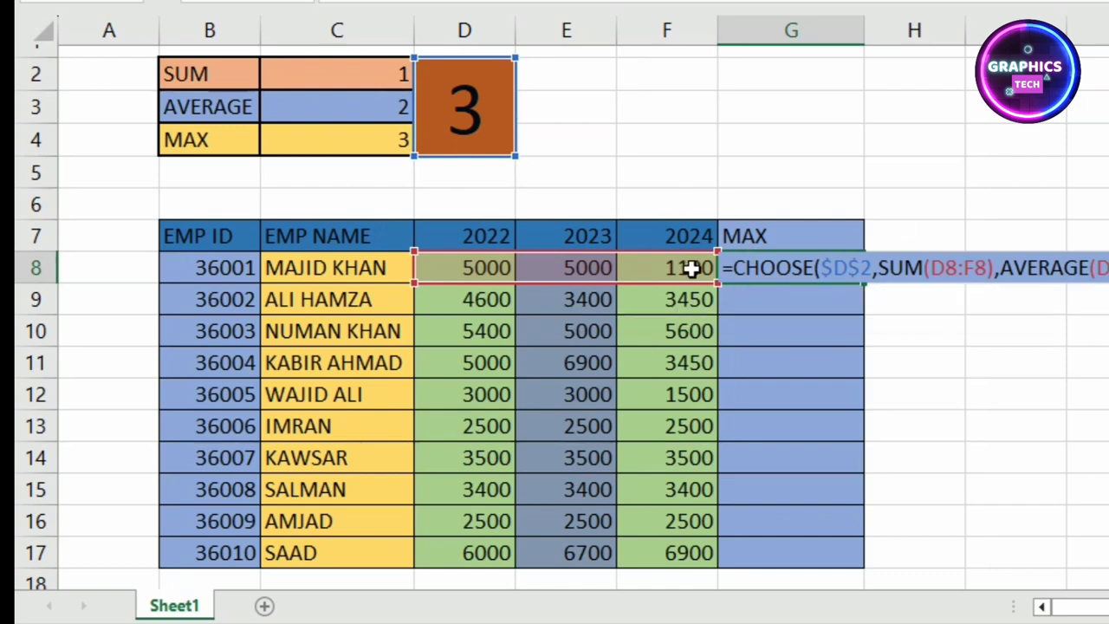
drag(690, 269, 490, 274)
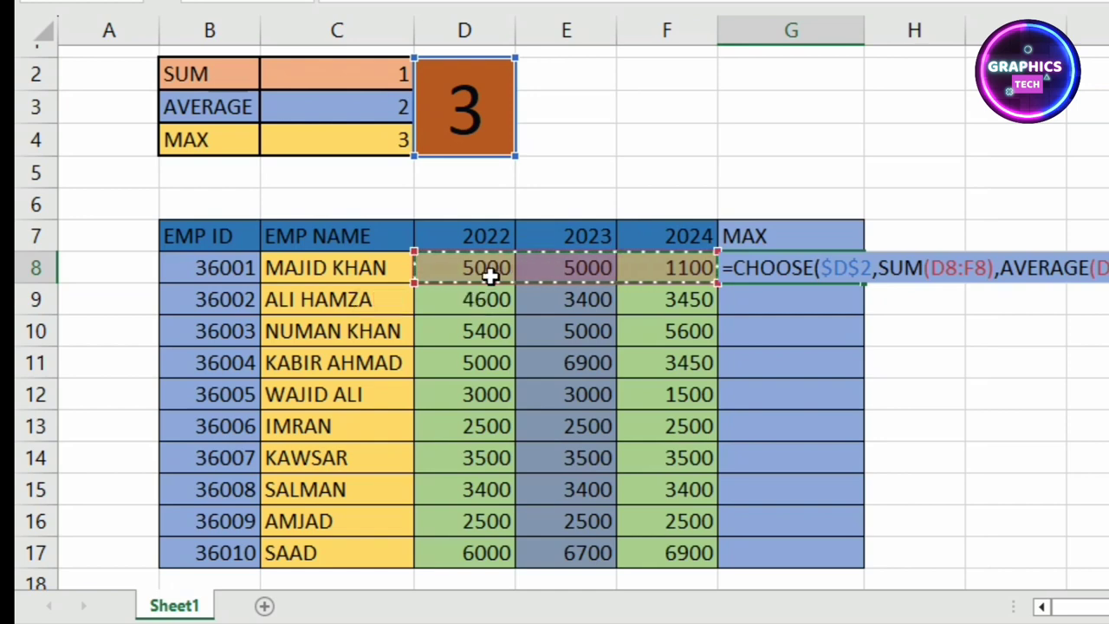
Close and enter G8's CHOOSE formula, accept the correction, and fill it down to G17.
text())
key(Return)
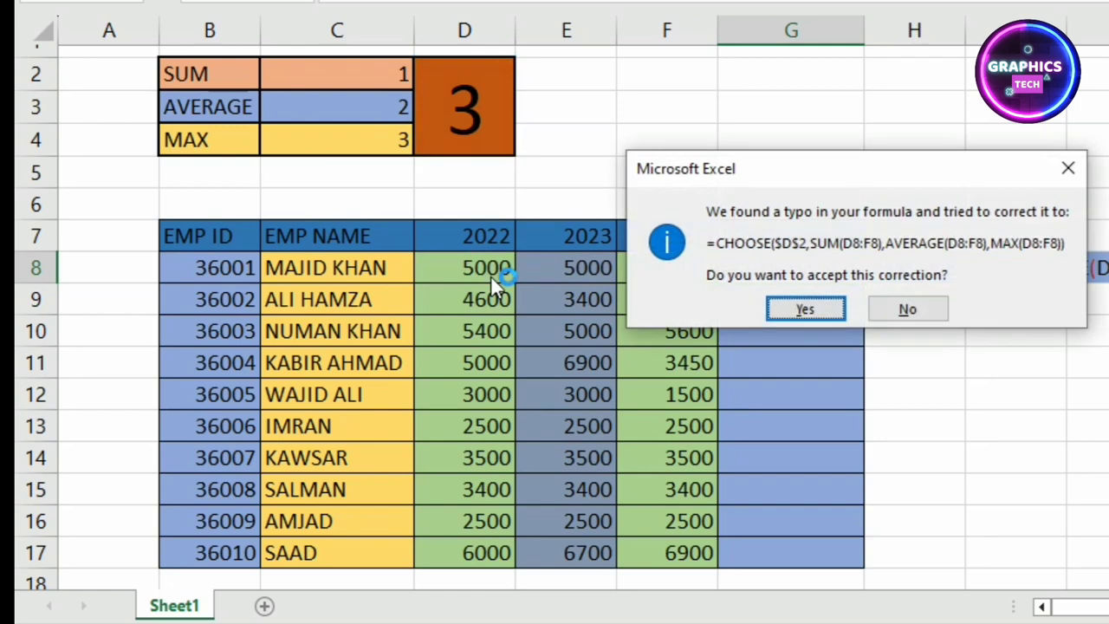
key(Return)
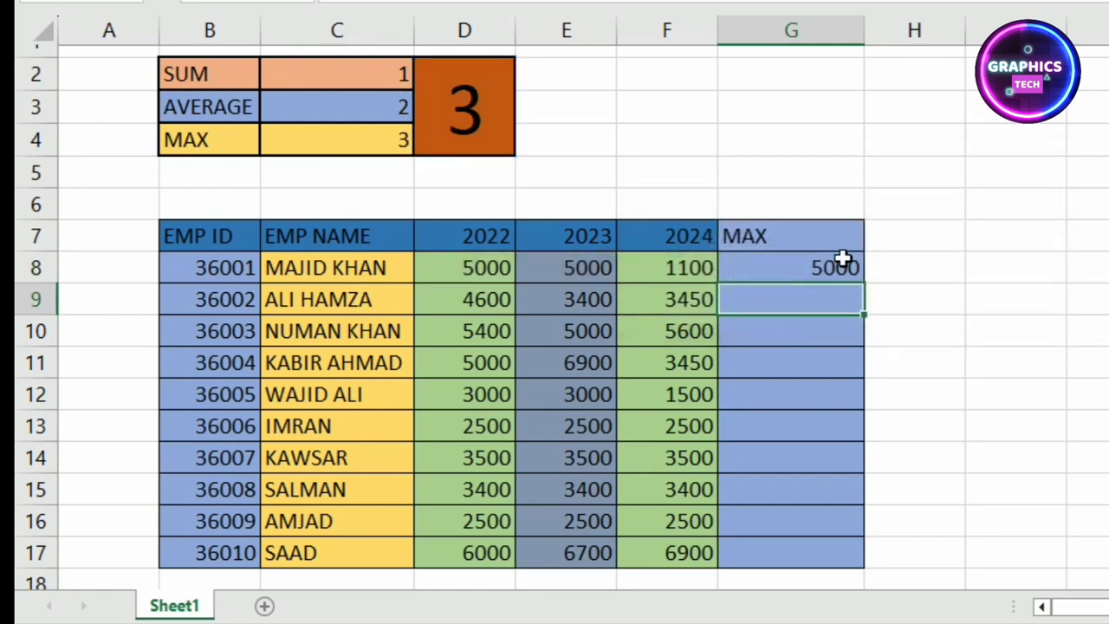
click(841, 259)
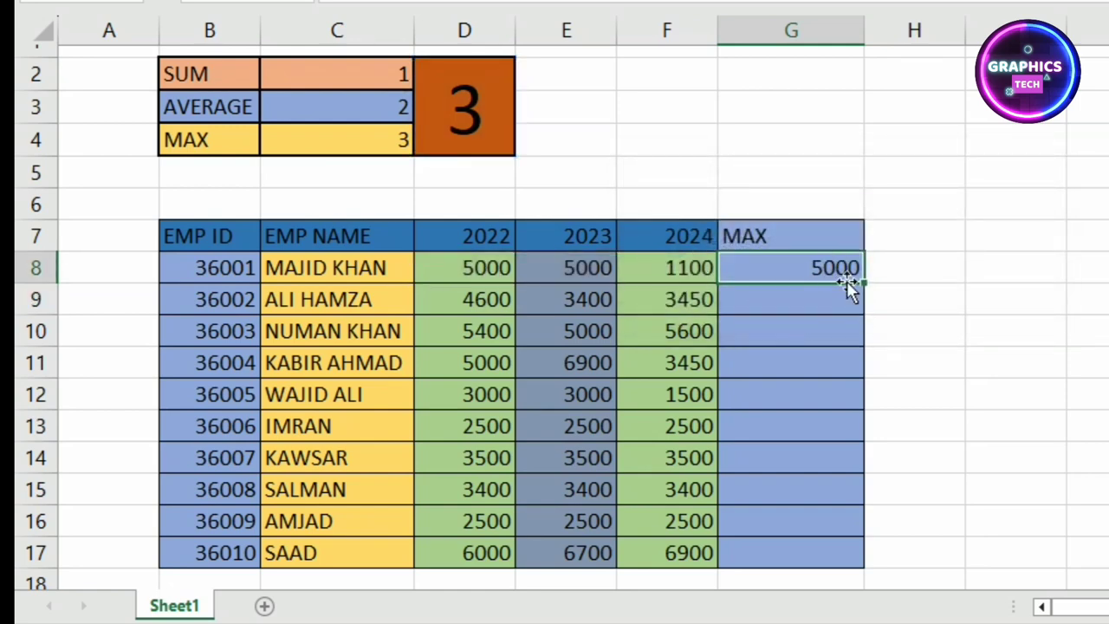
double_click(864, 283)
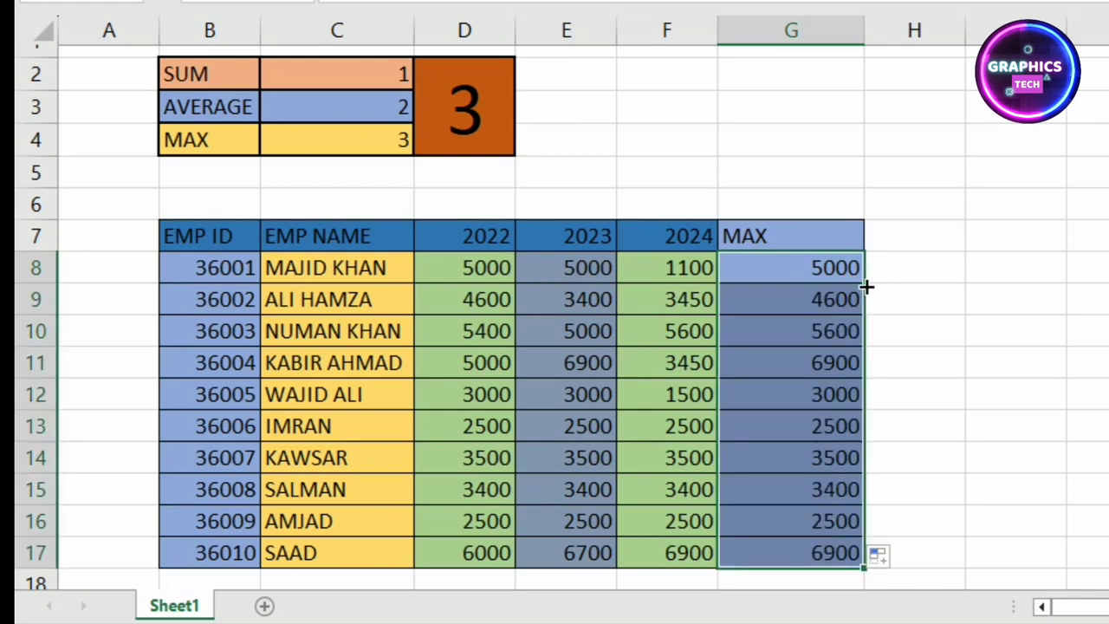
mouse_move(175, 240)
mouse_down()
mouse_move(794, 489)
mouse_move(845, 548)
mouse_up()
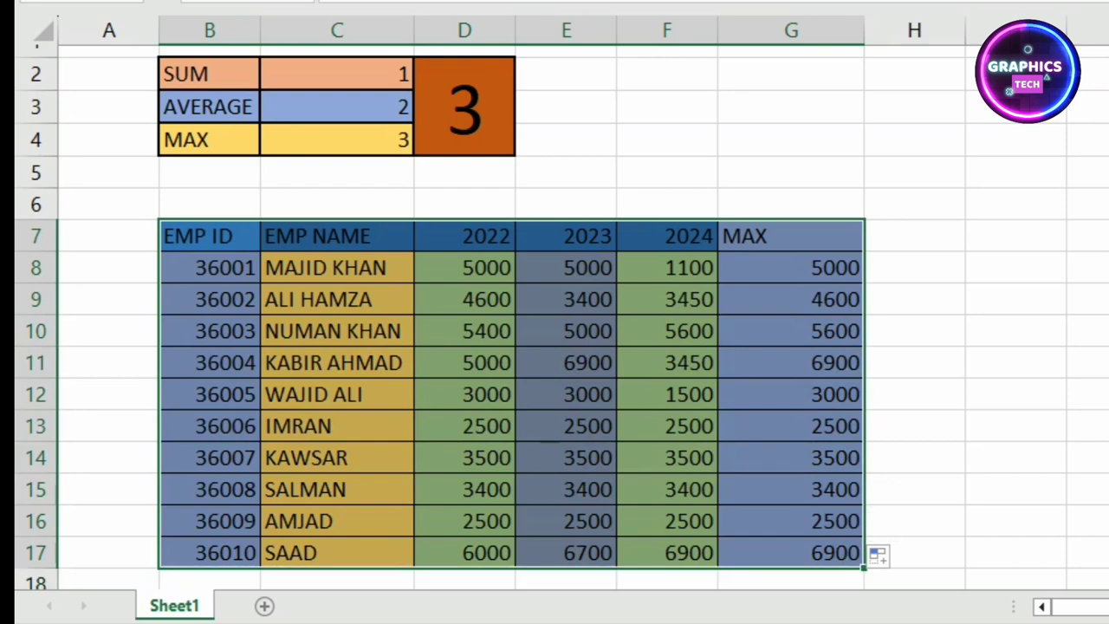
Centre-align the employee table B7:G17 and the selector block B2:D4.
key(alt+h)
key(a)
key(c)
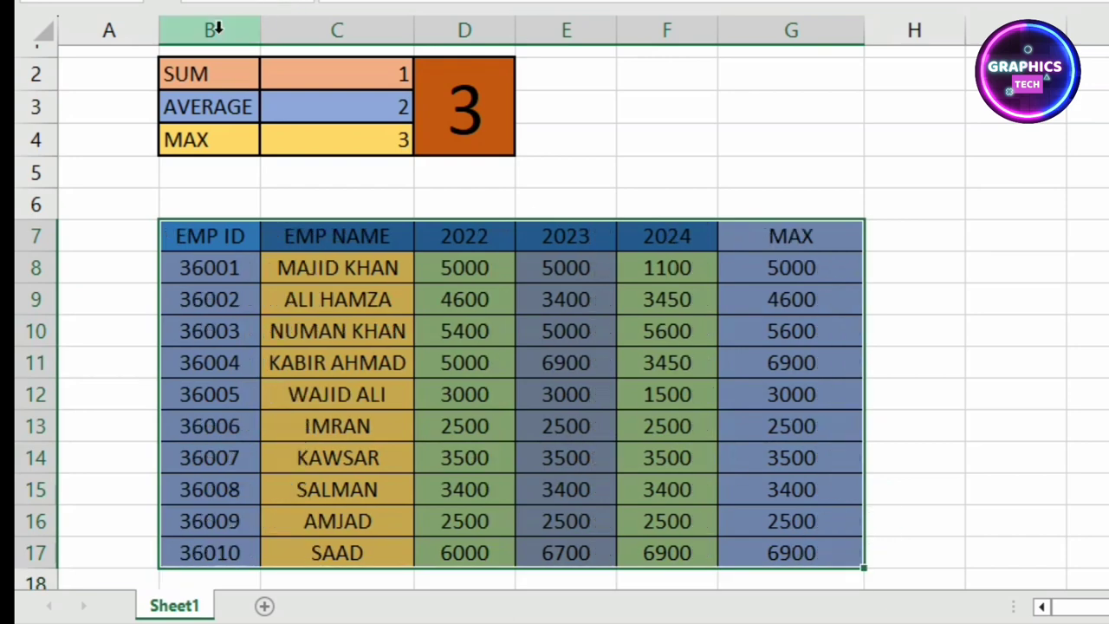
click(185, 75)
drag(321, 91, 443, 106)
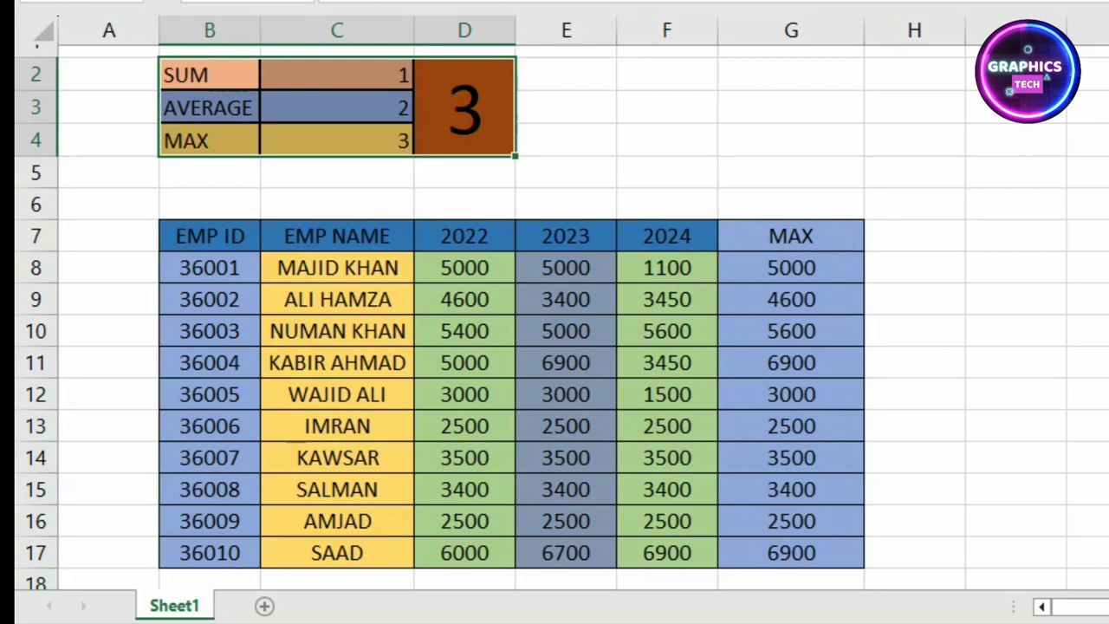
key(alt+h)
key(a)
key(c)
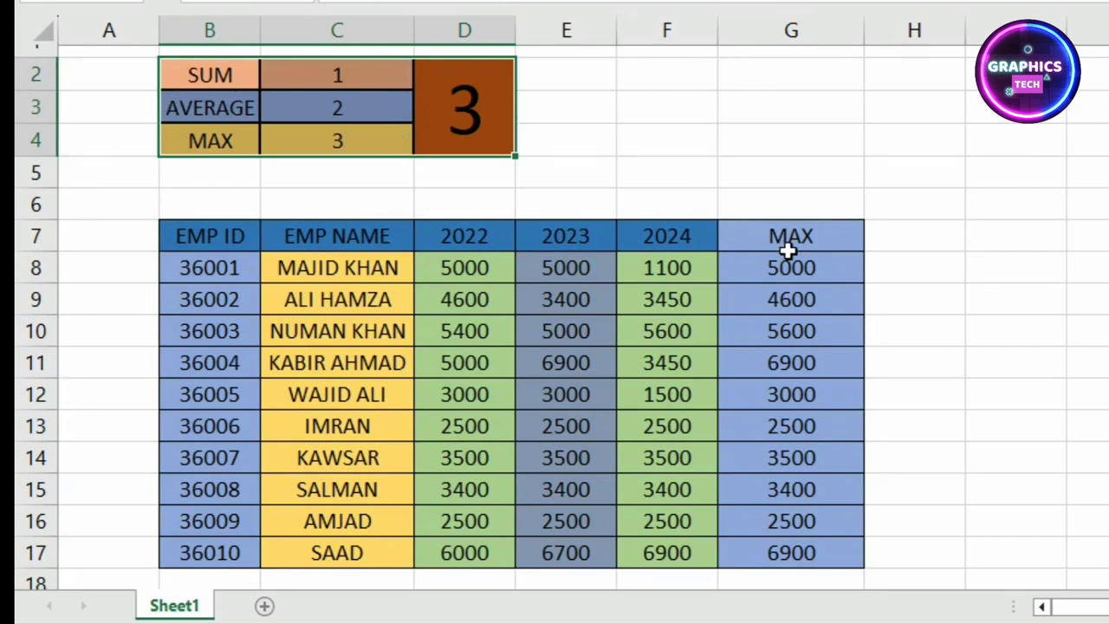
click(466, 120)
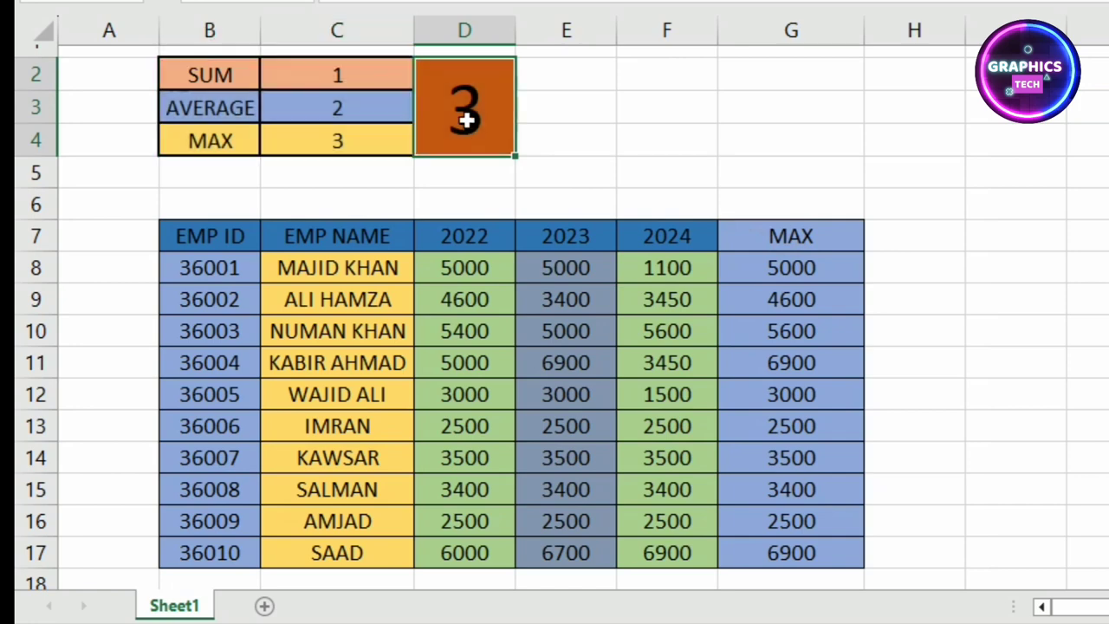
Set the D2 selector to 2, then to 1, so column G shows averages then sums.
text(2)
key(Tab)
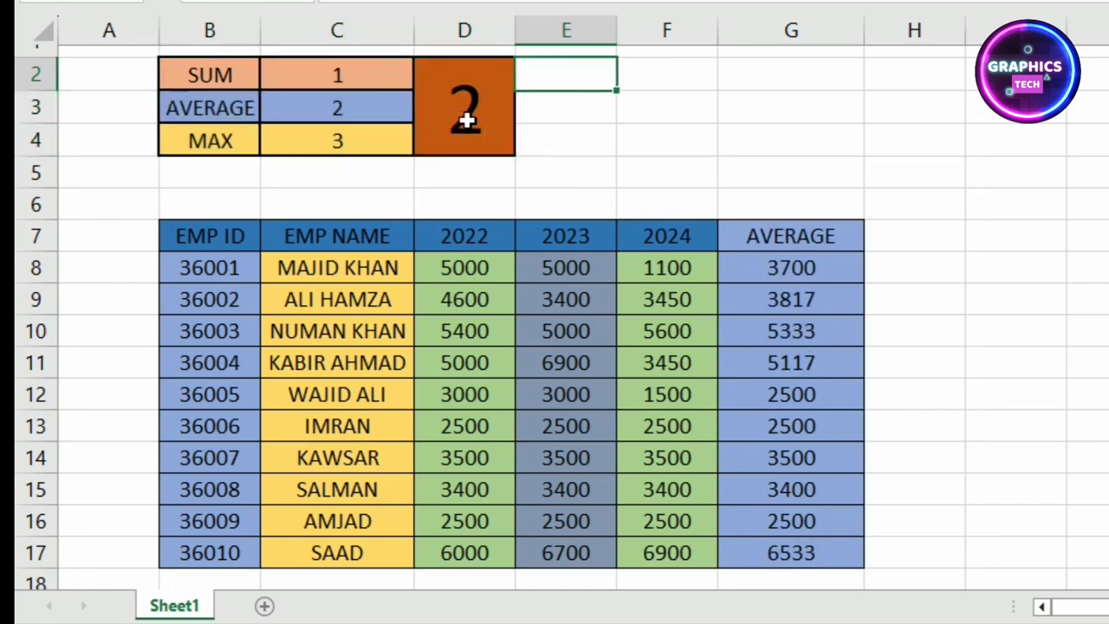
click(466, 121)
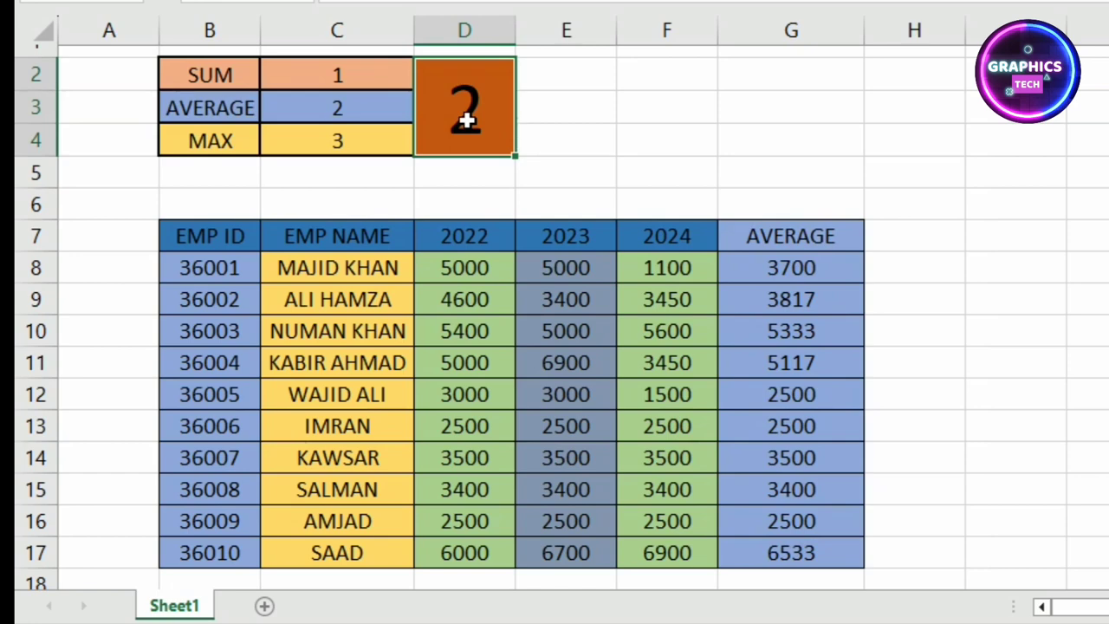
text(1)
key(Tab)
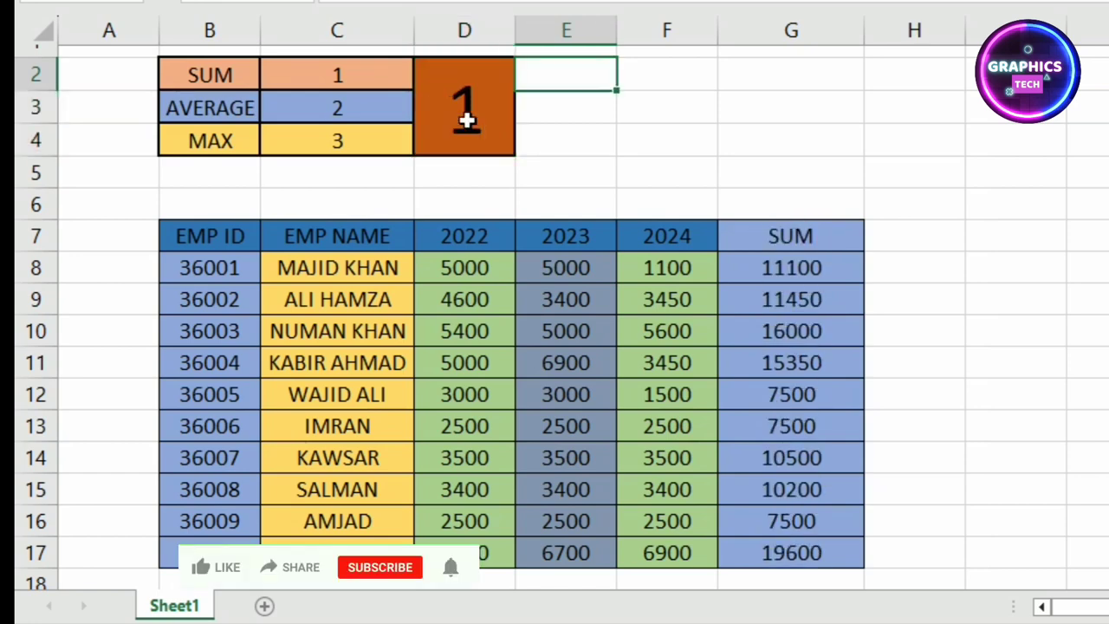